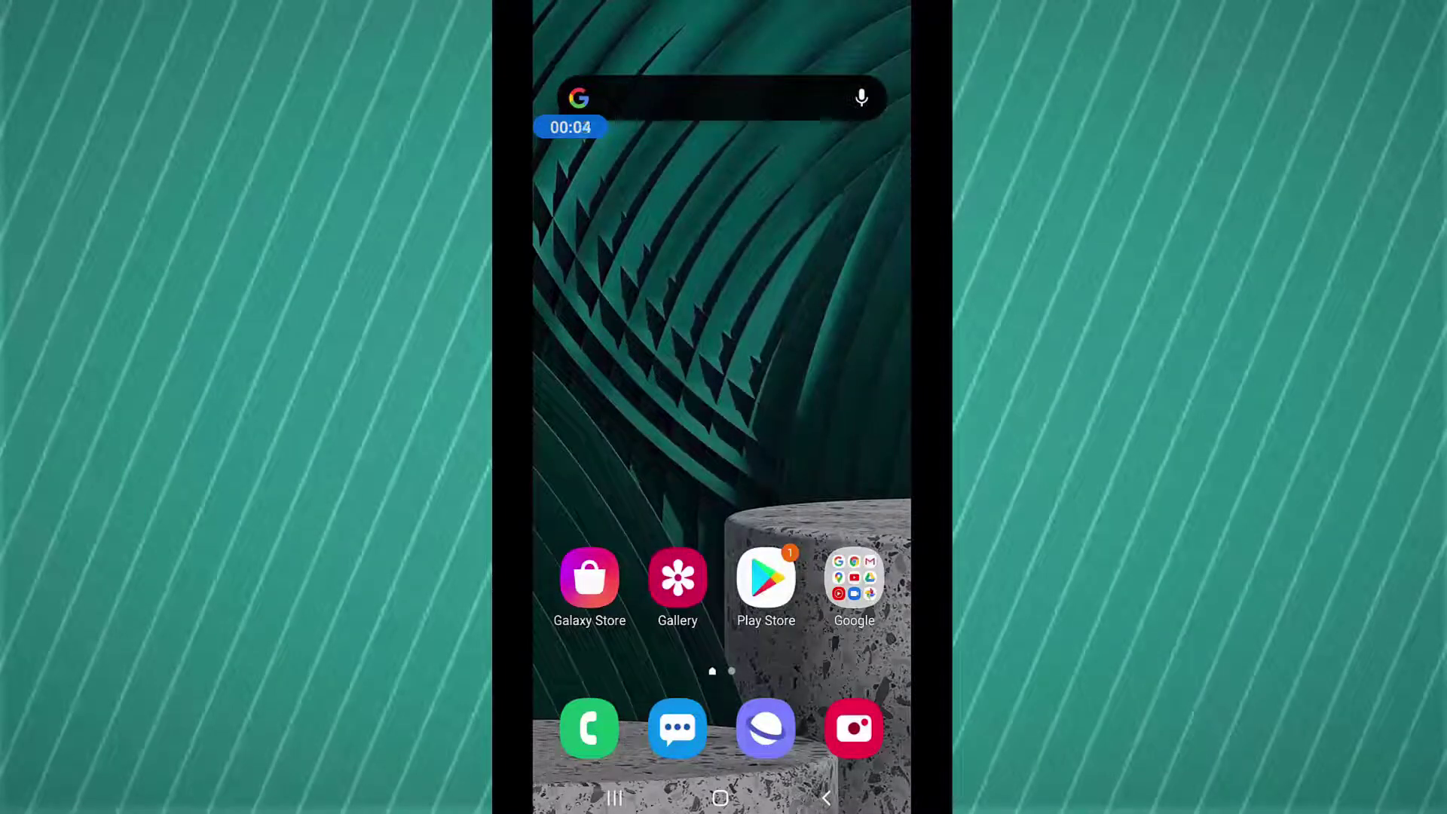
Launch Settings from the app drawer and go to the About phone page
{"action": "left_click_drag", "start_coordinate": [723, 679], "coordinate": [722, 339]}
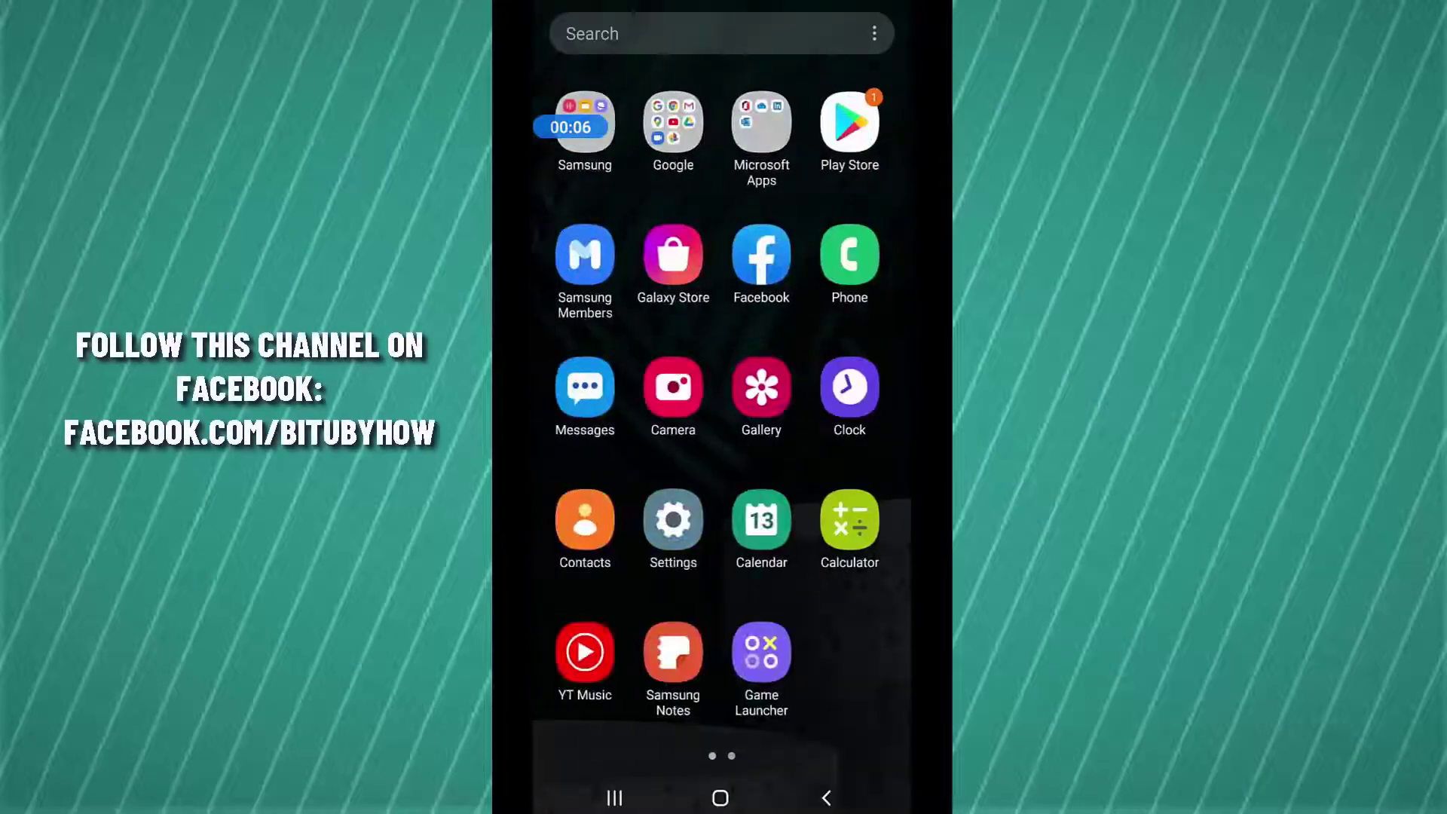
{"action": "left_click", "coordinate": [678, 521]}
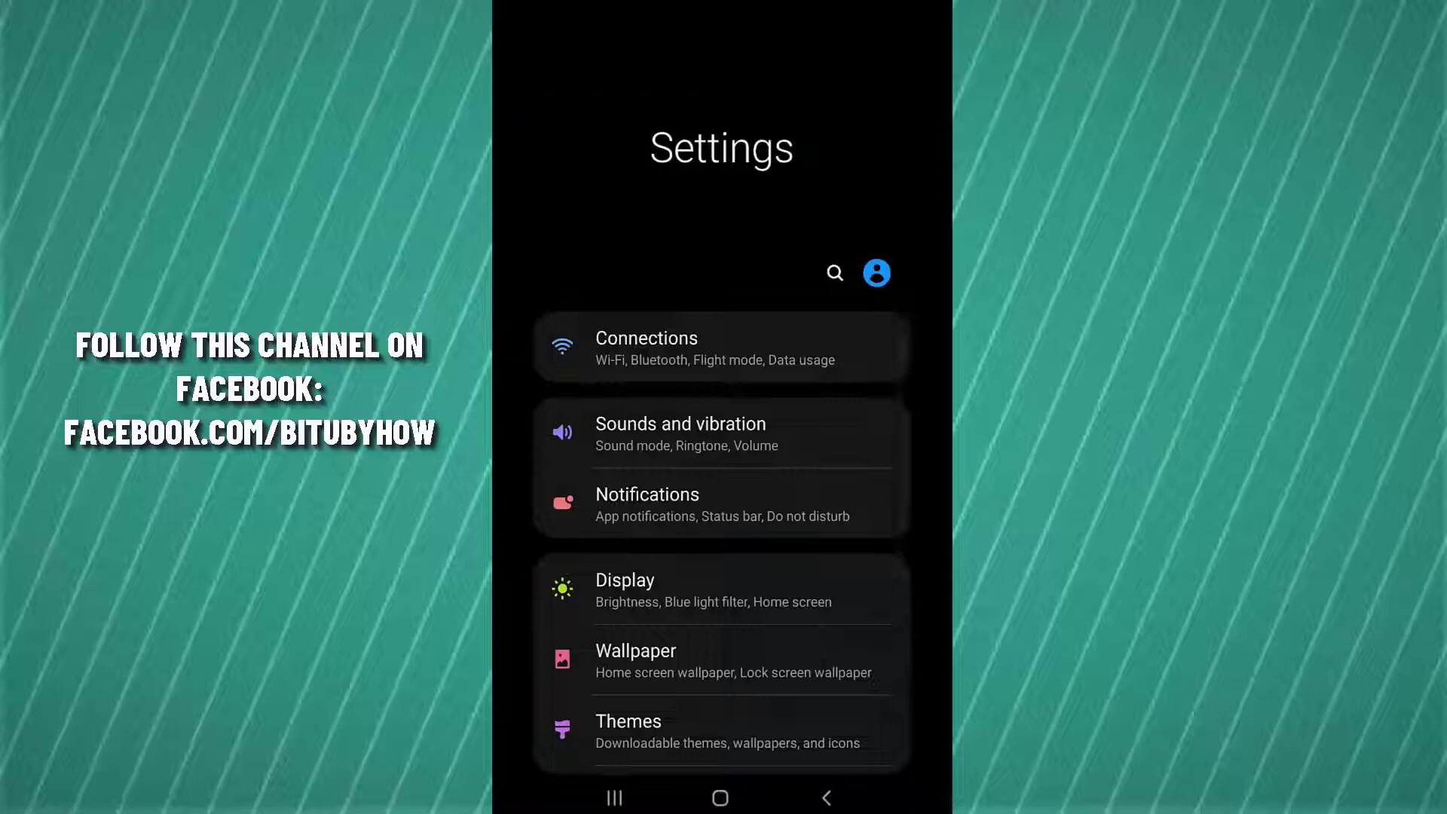
{"action": "scroll", "coordinate": [721, 452], "scroll_direction": "down", "scroll_amount": 3}
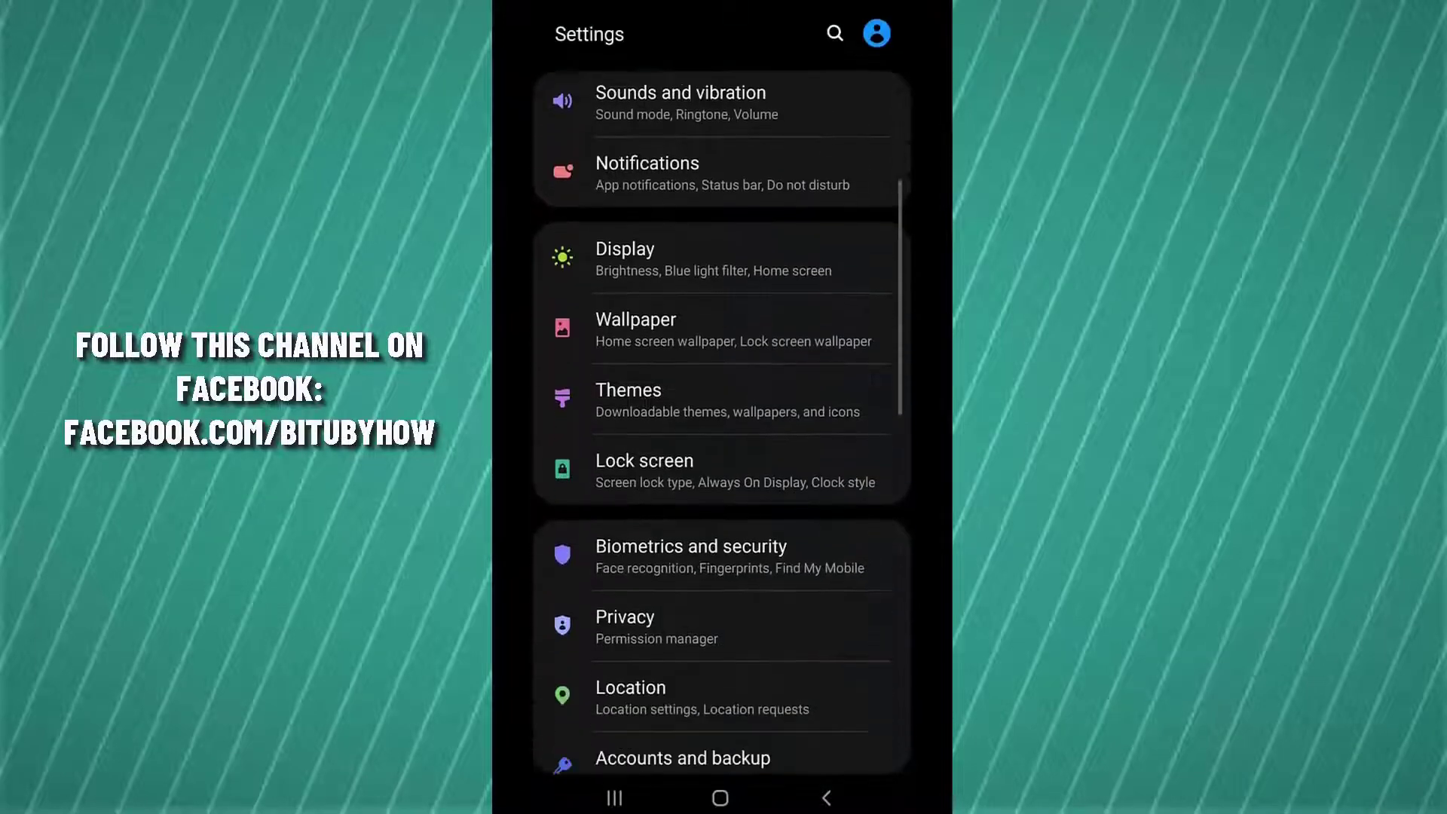
{"action": "scroll", "coordinate": [721, 452], "scroll_direction": "down", "scroll_amount": 1}
{"action": "scroll", "coordinate": [722, 453], "scroll_direction": "down", "scroll_amount": 2}
{"action": "scroll", "coordinate": [721, 453], "scroll_direction": "down", "scroll_amount": 3}
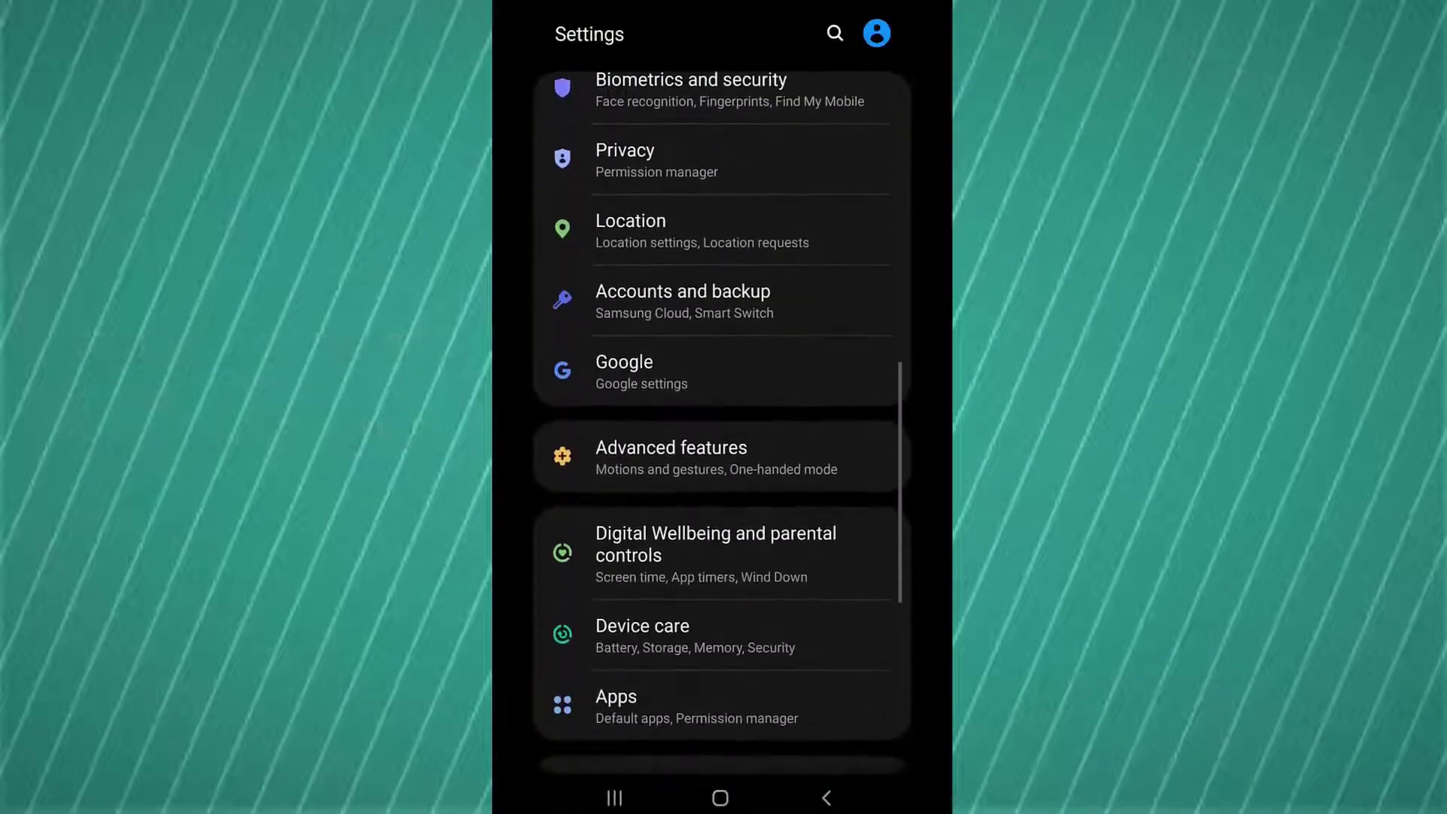
{"action": "scroll", "coordinate": [722, 452], "scroll_direction": "down", "scroll_amount": 3}
{"action": "scroll", "coordinate": [721, 452], "scroll_direction": "down", "scroll_amount": 2}
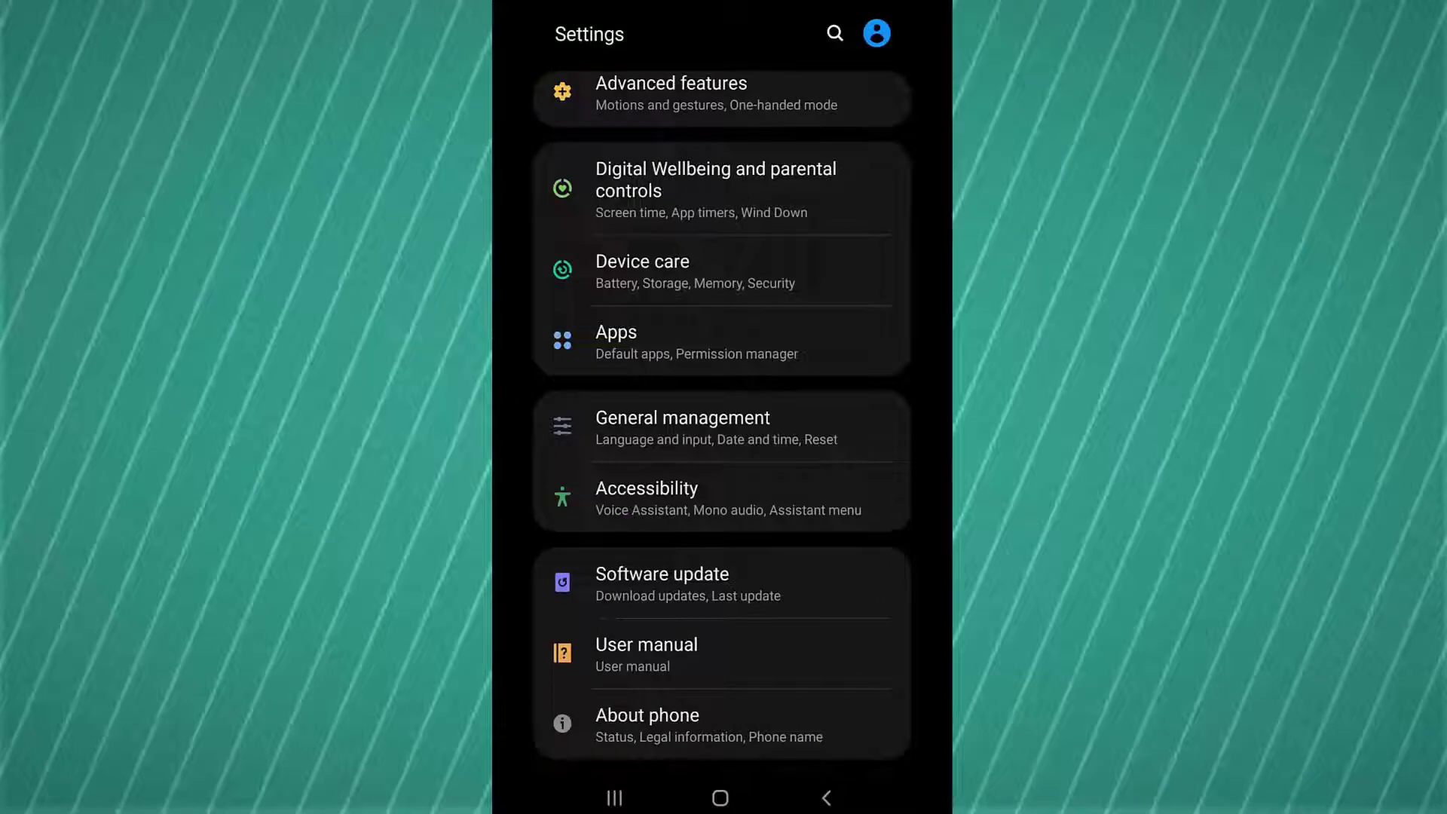
{"action": "left_click", "coordinate": [678, 725]}
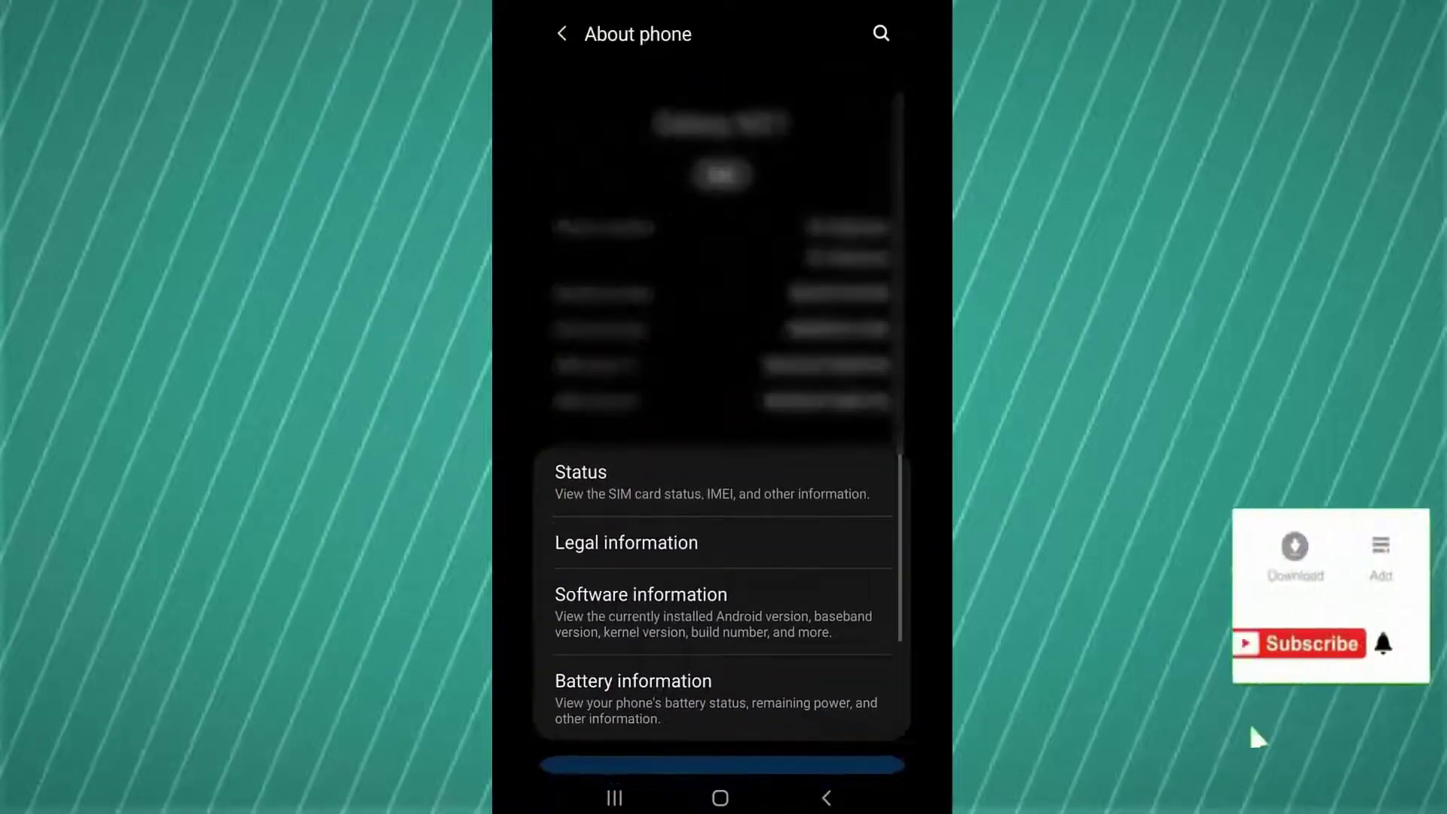
{"action": "scroll", "coordinate": [723, 452], "scroll_direction": "down", "scroll_amount": 2}
{"action": "scroll", "coordinate": [722, 453], "scroll_direction": "down", "scroll_amount": 1}
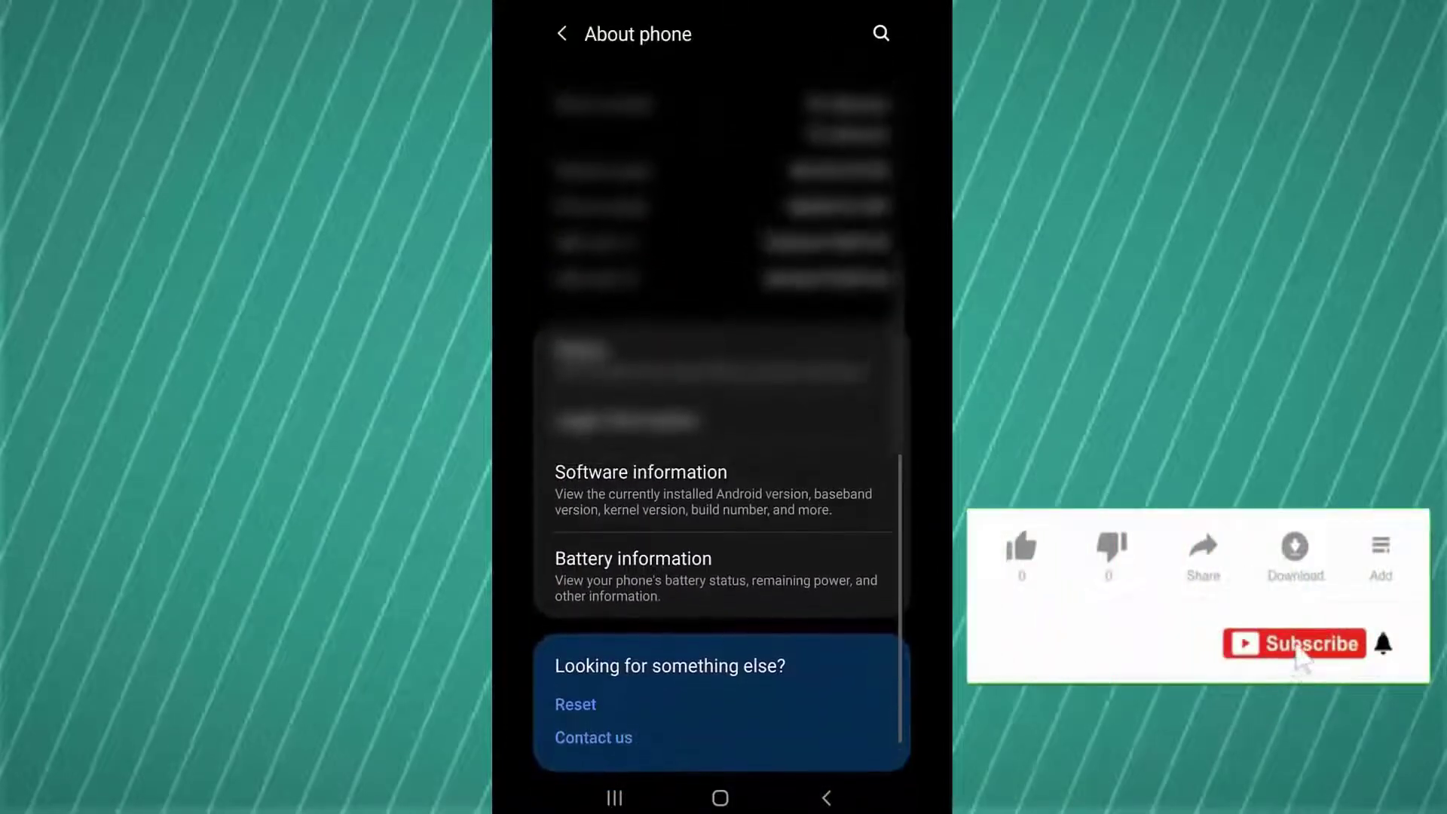
Tap Build number under Software information to unlock developer mode, then go back
{"action": "left_click", "coordinate": [679, 491]}
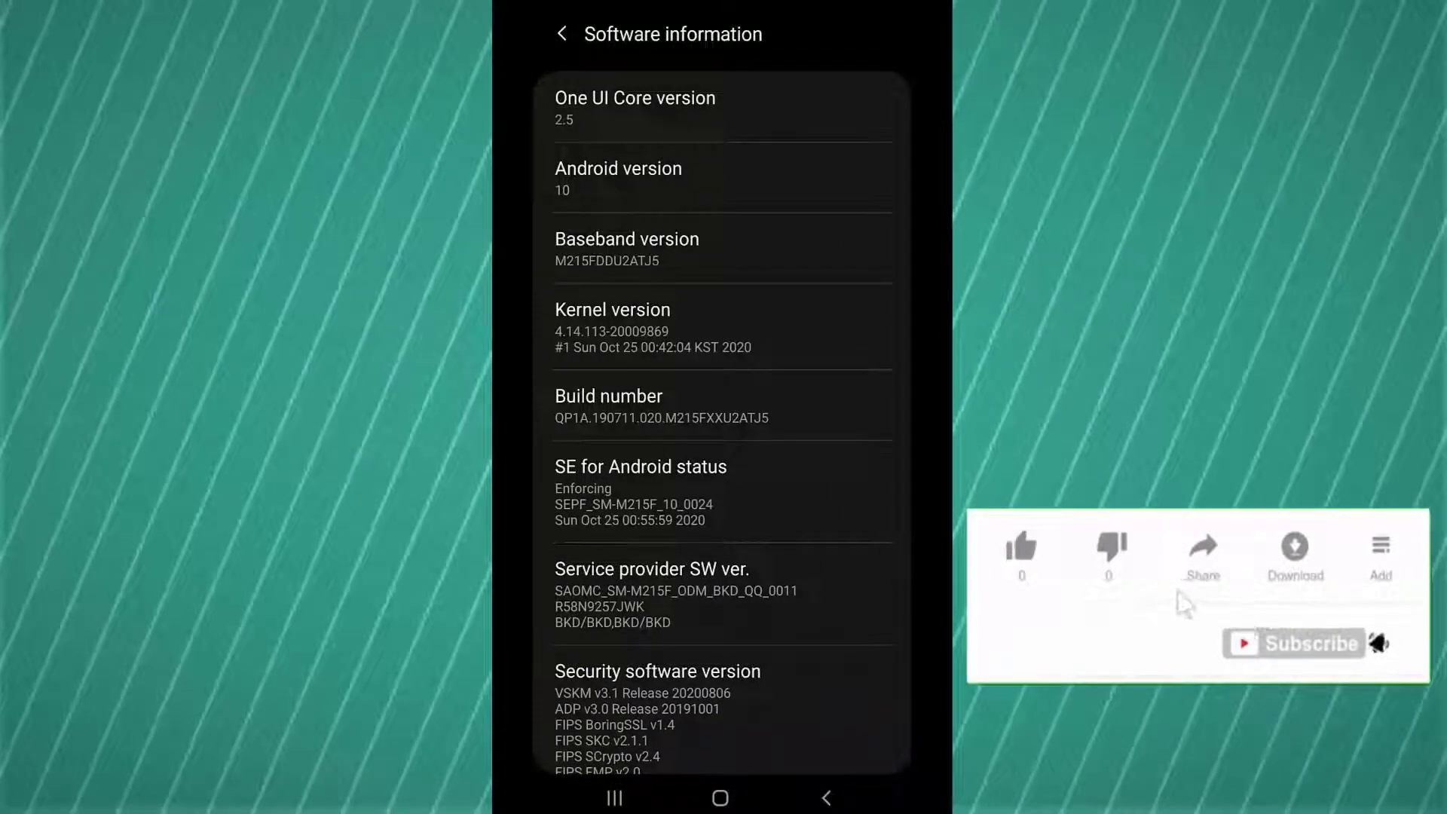
{"action": "scroll", "coordinate": [722, 453], "scroll_direction": "down", "scroll_amount": 2}
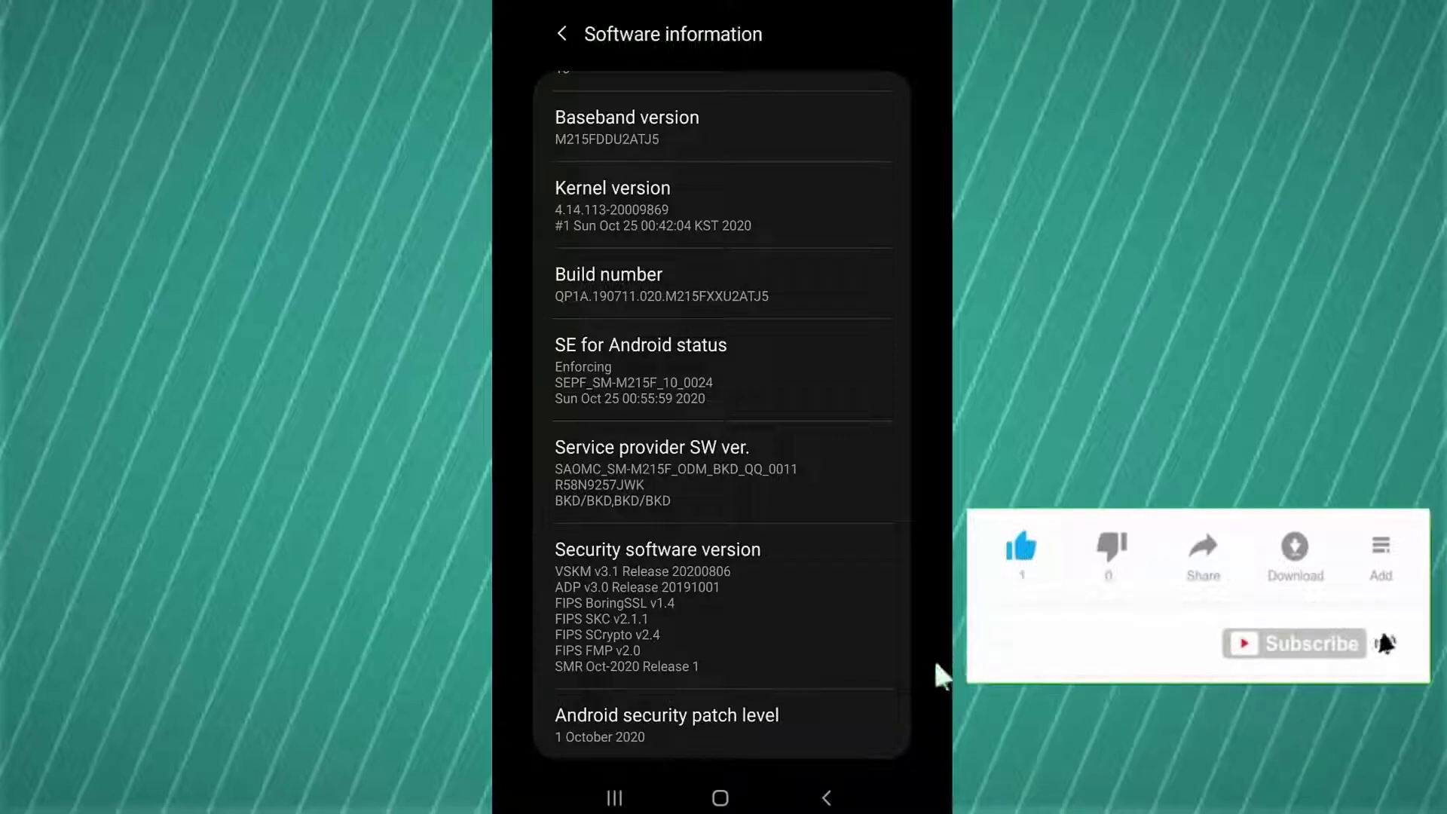
{"action": "scroll", "coordinate": [721, 452], "scroll_direction": "up", "scroll_amount": 1}
{"action": "scroll", "coordinate": [721, 453], "scroll_direction": "up", "scroll_amount": 2}
{"action": "scroll", "coordinate": [721, 453], "scroll_direction": "up", "scroll_amount": 2}
{"action": "scroll", "coordinate": [722, 453], "scroll_direction": "up", "scroll_amount": 1}
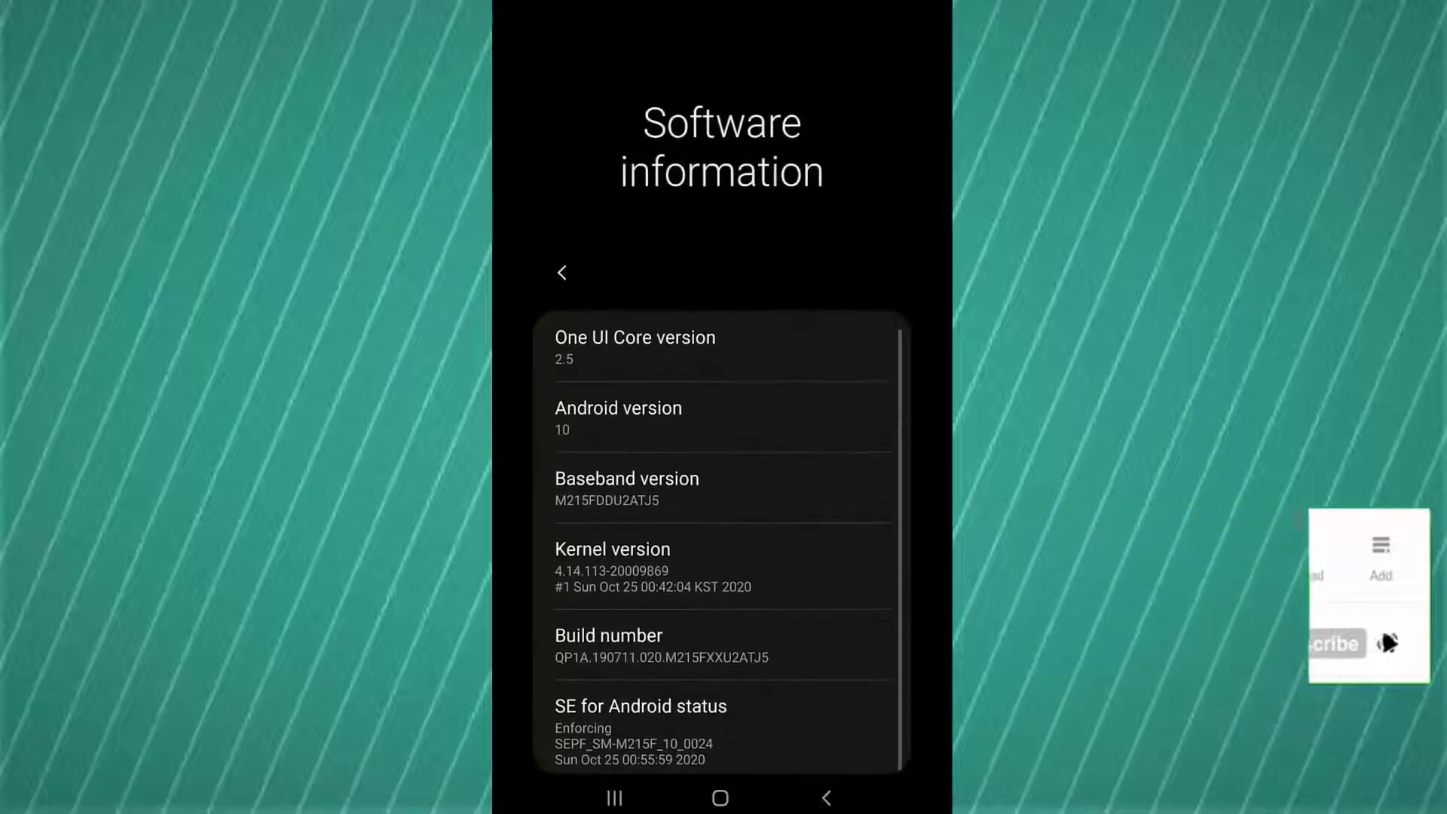
{"action": "scroll", "coordinate": [722, 453], "scroll_direction": "down", "scroll_amount": 1}
{"action": "scroll", "coordinate": [722, 453], "scroll_direction": "up", "scroll_amount": 1}
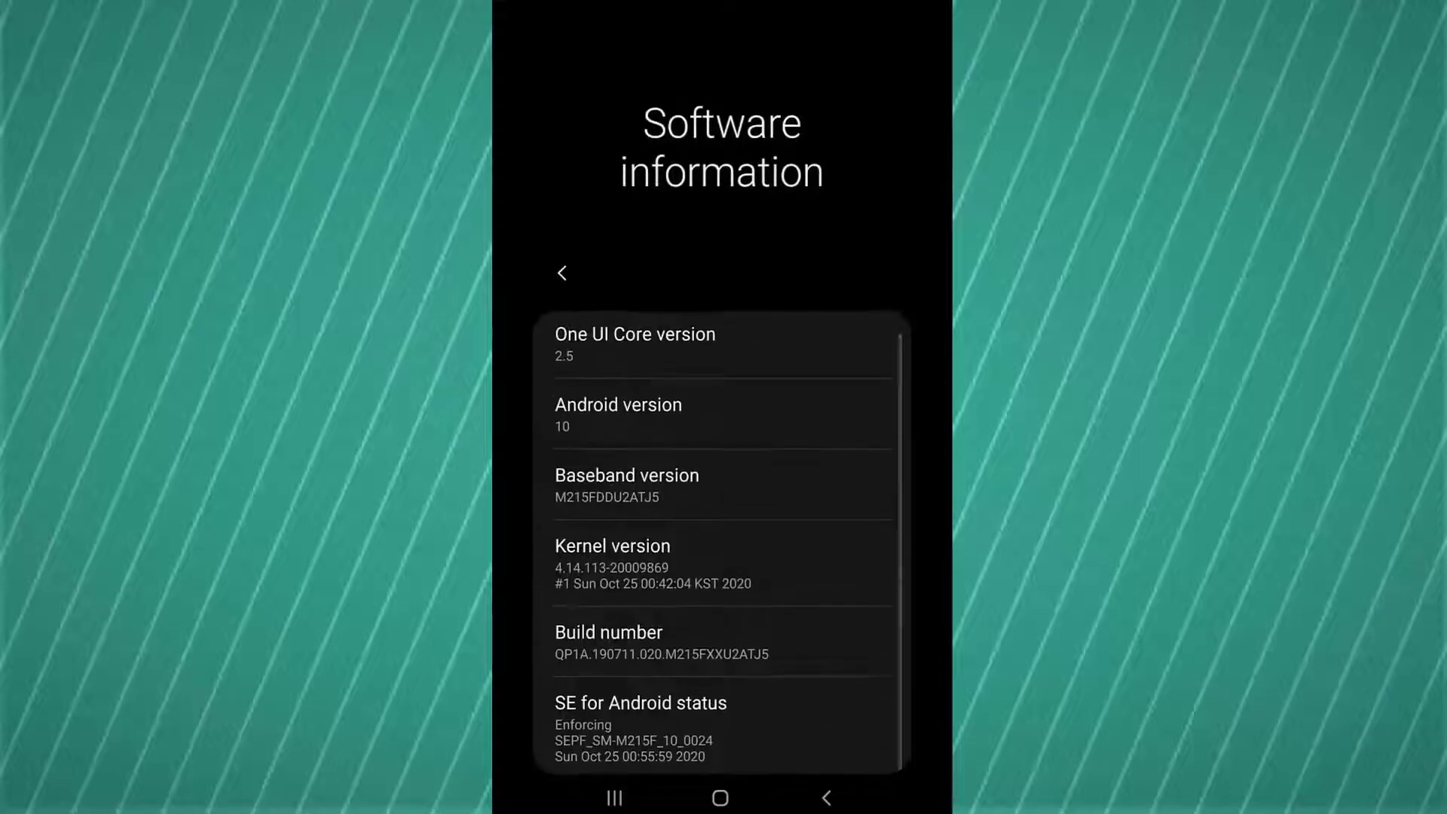
{"action": "scroll", "coordinate": [722, 453], "scroll_direction": "down", "scroll_amount": 3}
{"action": "scroll", "coordinate": [722, 453], "scroll_direction": "down", "scroll_amount": 1}
{"action": "left_click", "coordinate": [662, 291]}
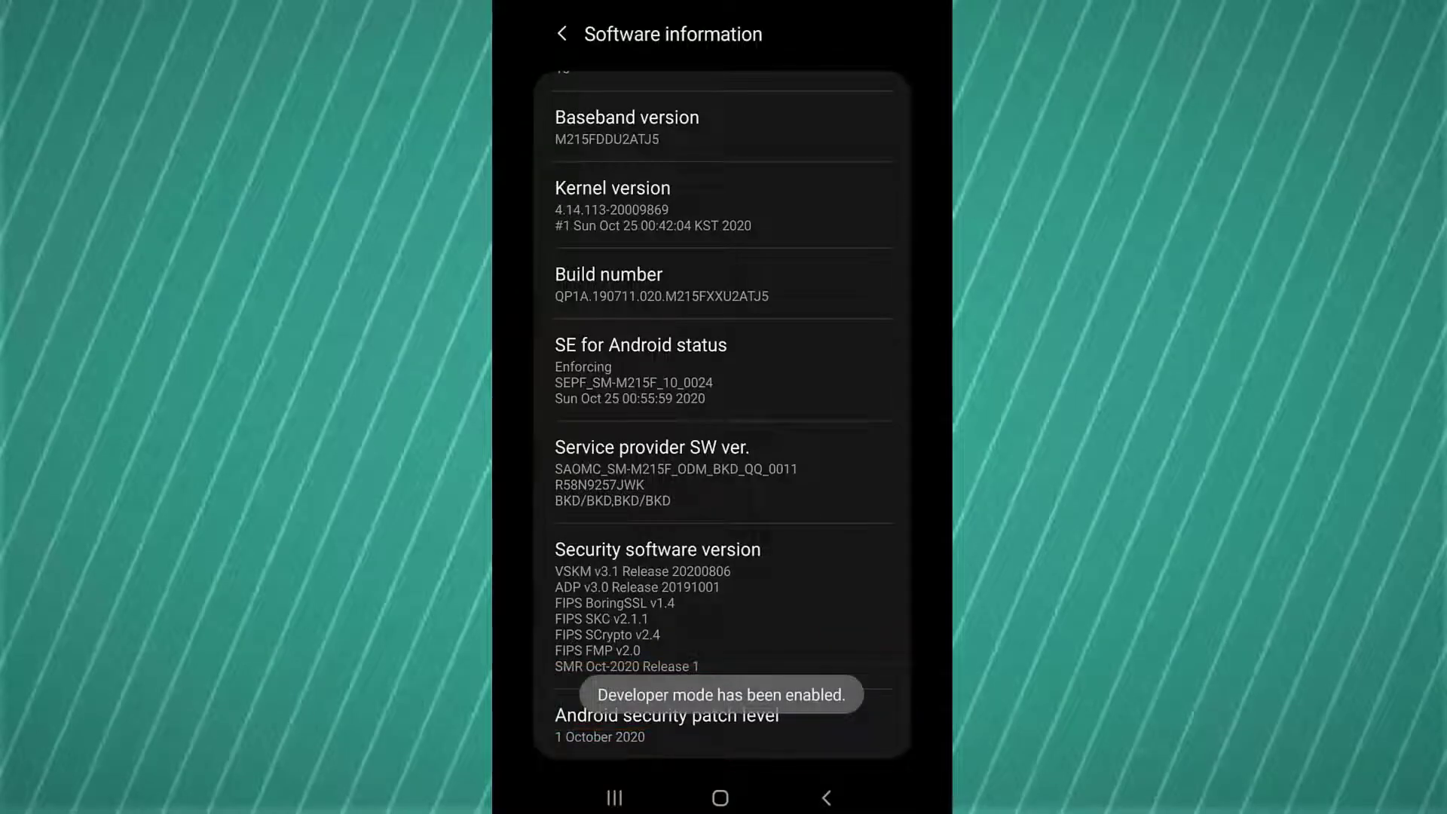
{"action": "left_click", "coordinate": [827, 797]}
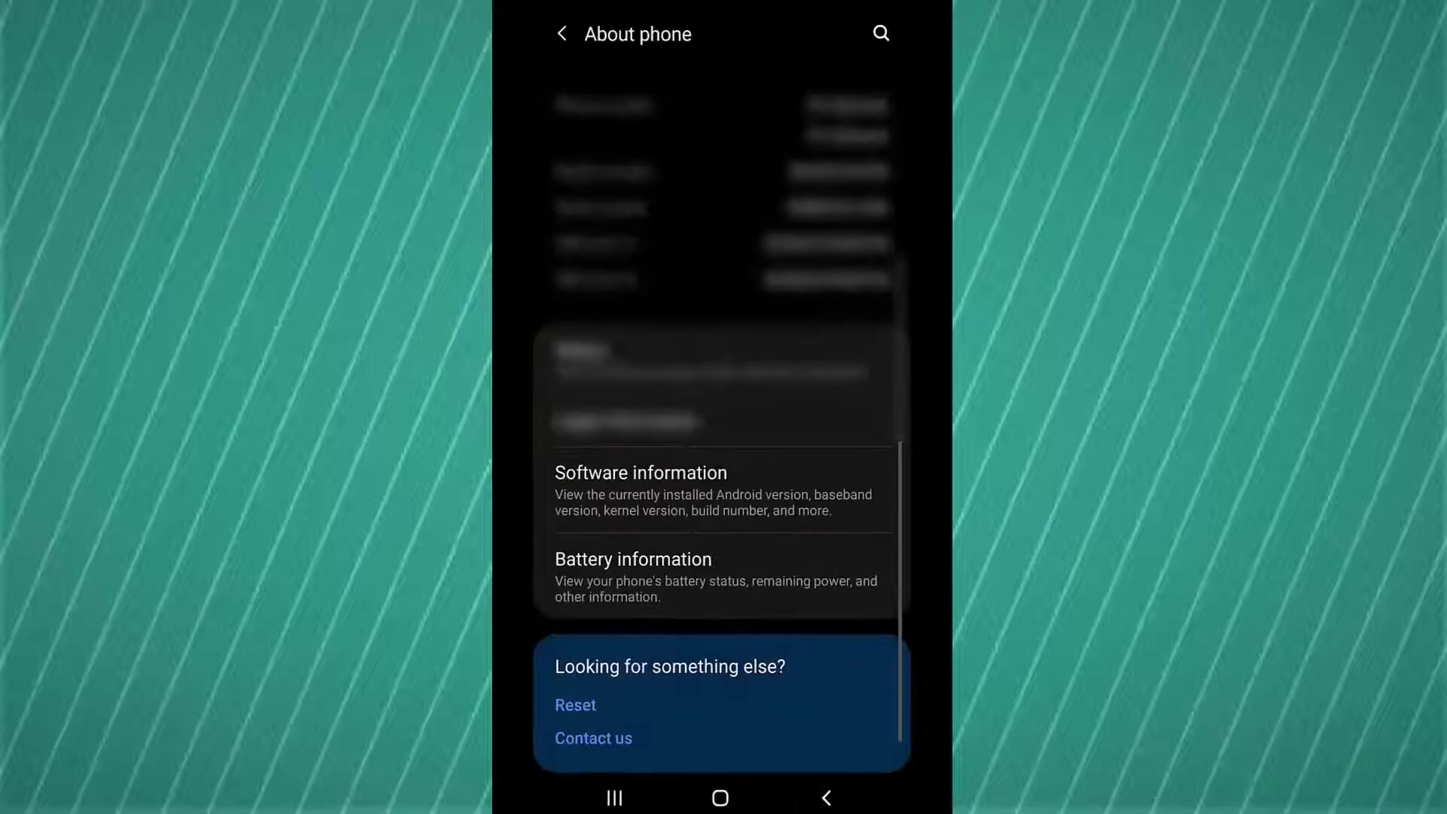
Return to the main Settings list and enter Developer options
{"action": "left_click", "coordinate": [827, 797]}
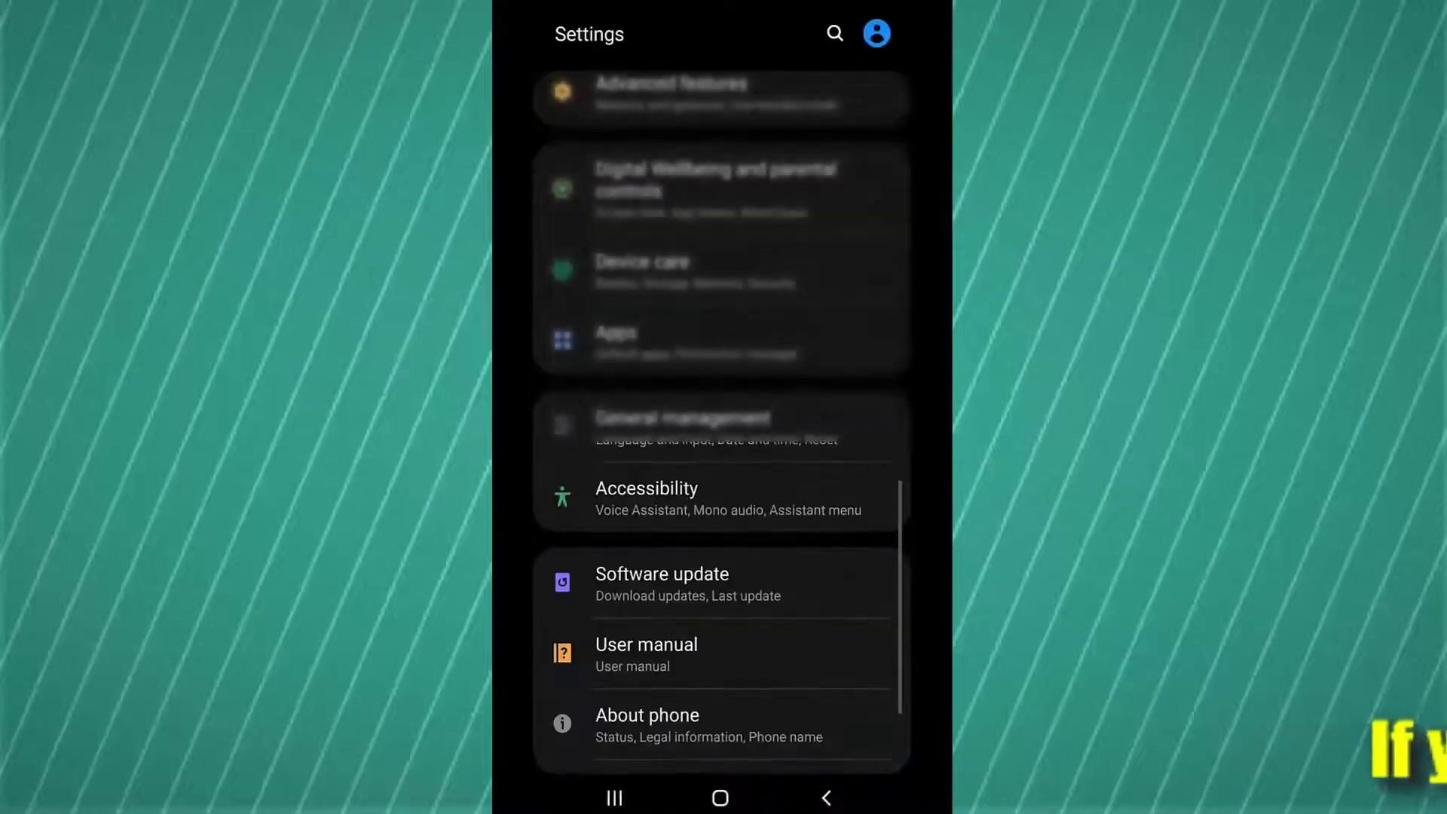
{"action": "left_click", "coordinate": [669, 724]}
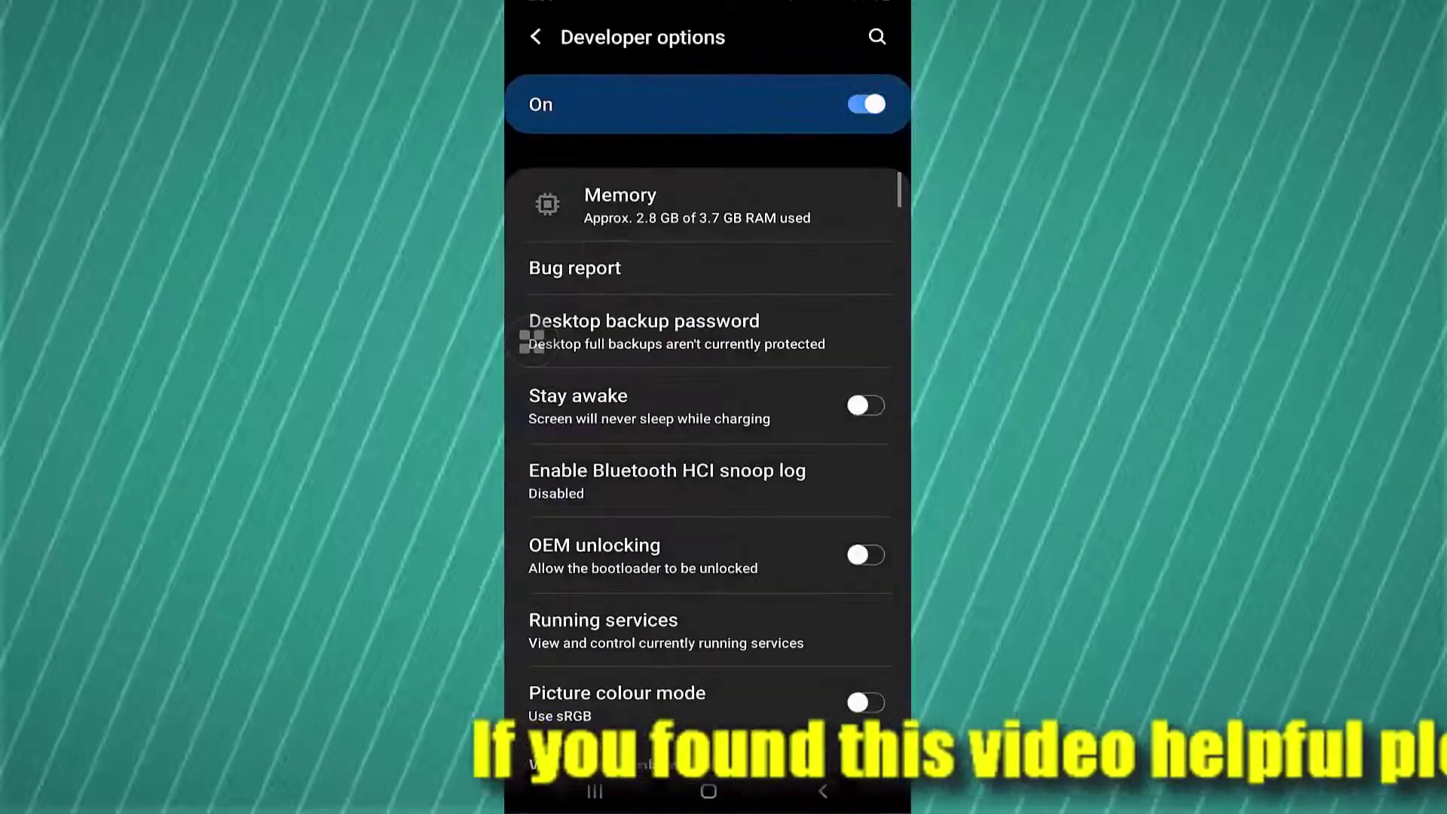
{"action": "scroll", "coordinate": [708, 452], "scroll_direction": "down", "scroll_amount": 5}
{"action": "scroll", "coordinate": [708, 452], "scroll_direction": "down", "scroll_amount": 5}
{"action": "scroll", "coordinate": [709, 452], "scroll_direction": "down", "scroll_amount": 5}
{"action": "scroll", "coordinate": [708, 453], "scroll_direction": "down", "scroll_amount": 5}
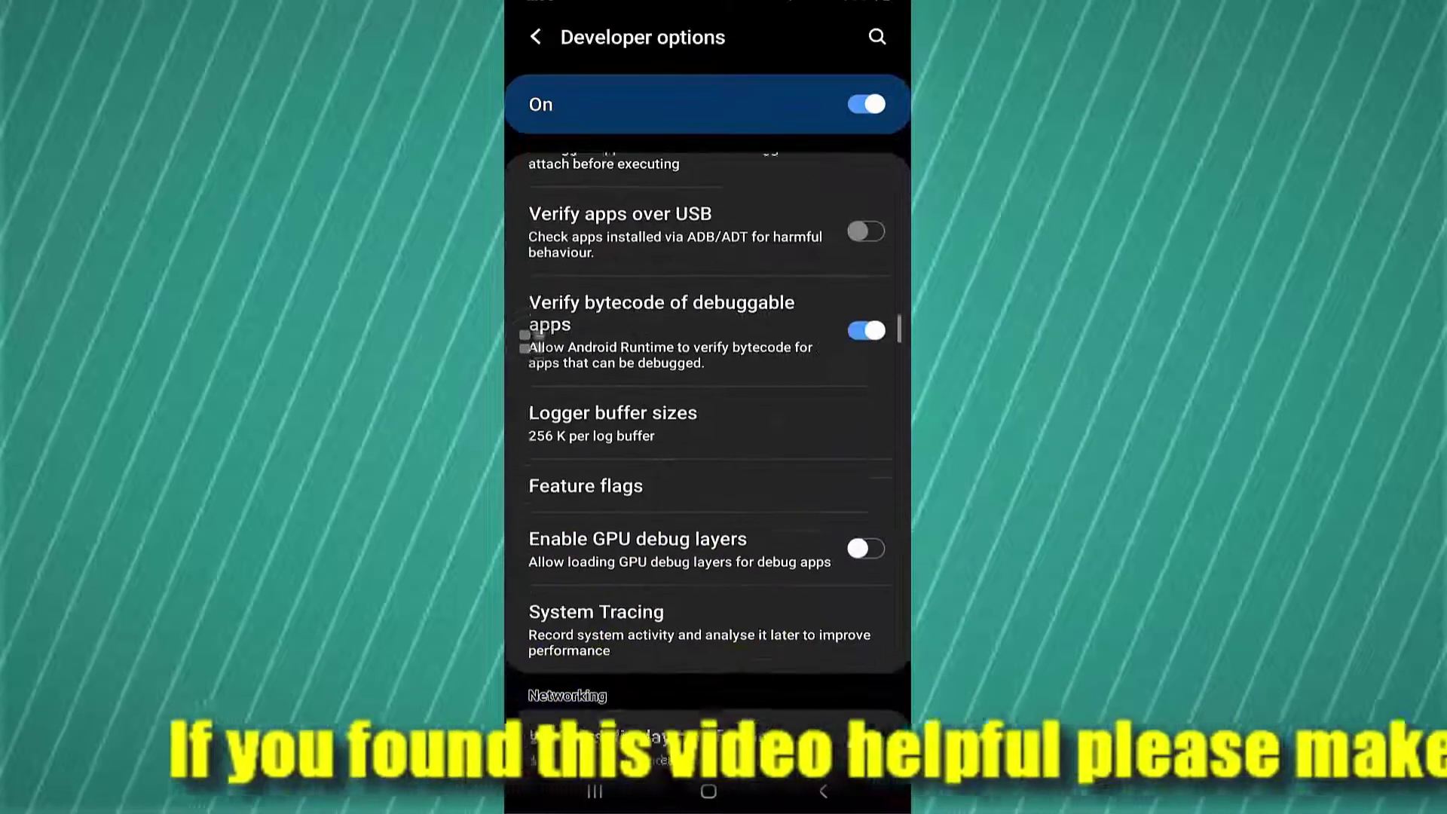
{"action": "scroll", "coordinate": [708, 454], "scroll_direction": "down", "scroll_amount": 3}
{"action": "scroll", "coordinate": [709, 452], "scroll_direction": "down", "scroll_amount": 5}
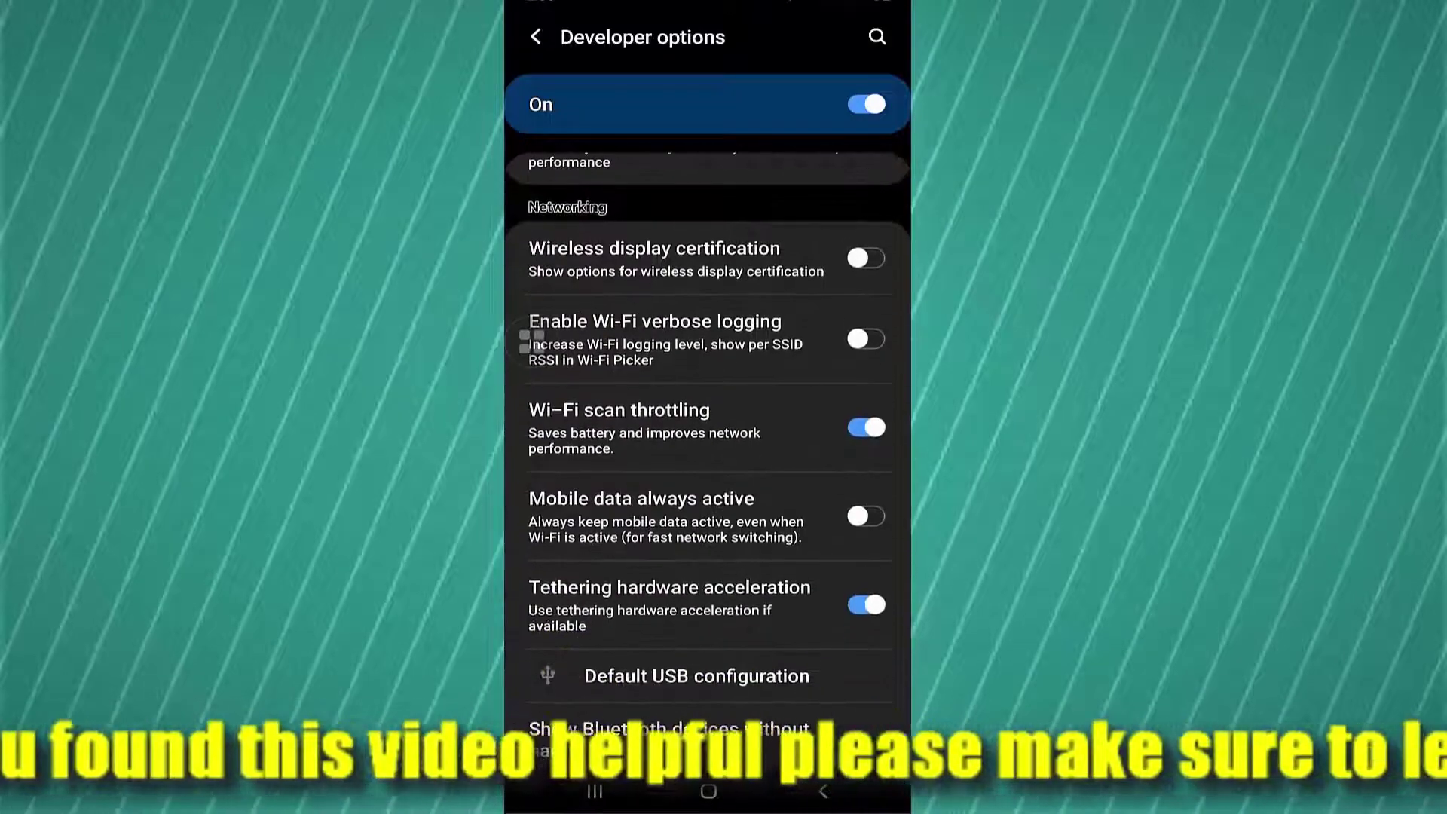
{"action": "scroll", "coordinate": [707, 452], "scroll_direction": "down", "scroll_amount": 5}
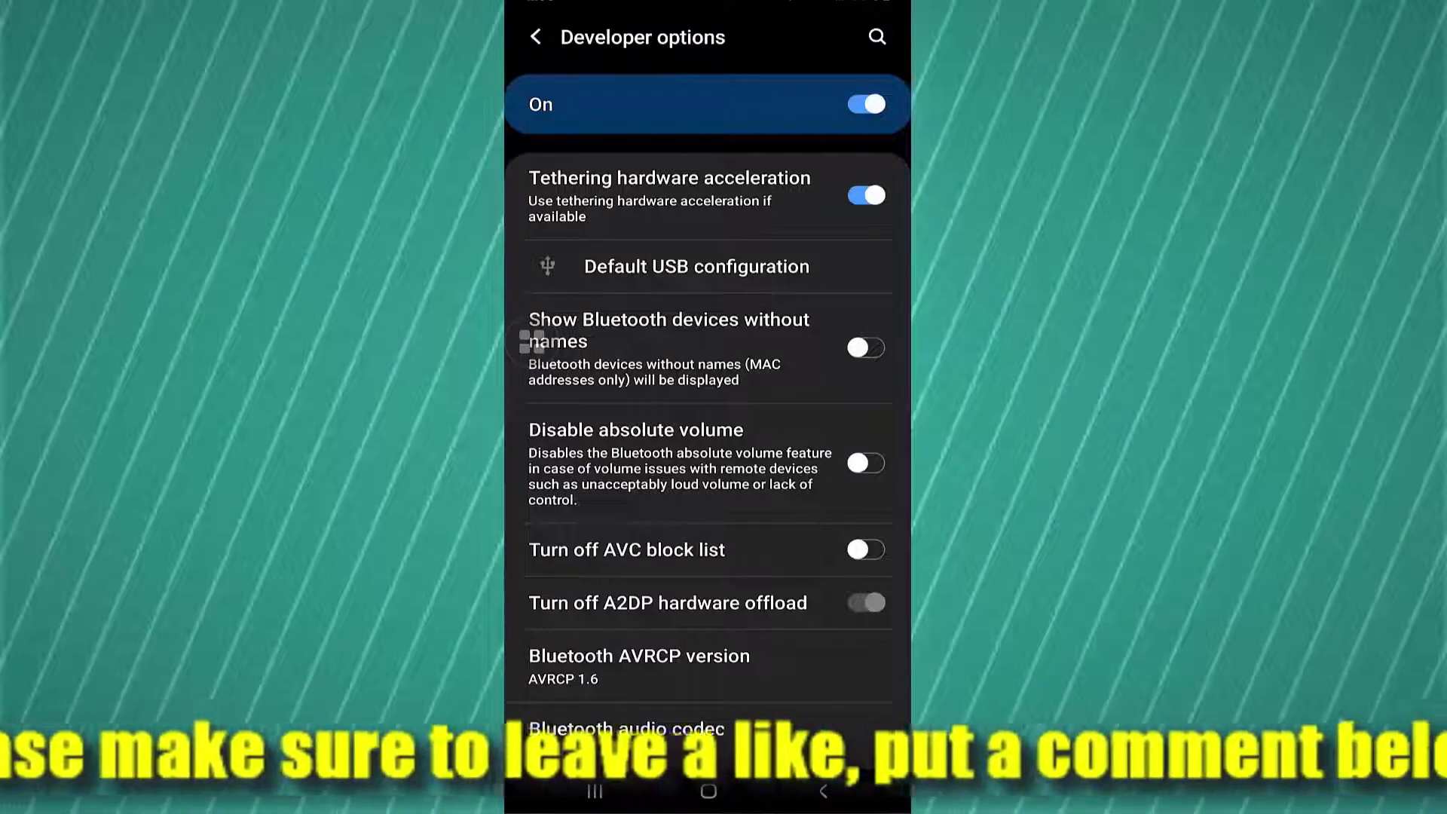
{"action": "scroll", "coordinate": [708, 453], "scroll_direction": "down", "scroll_amount": 5}
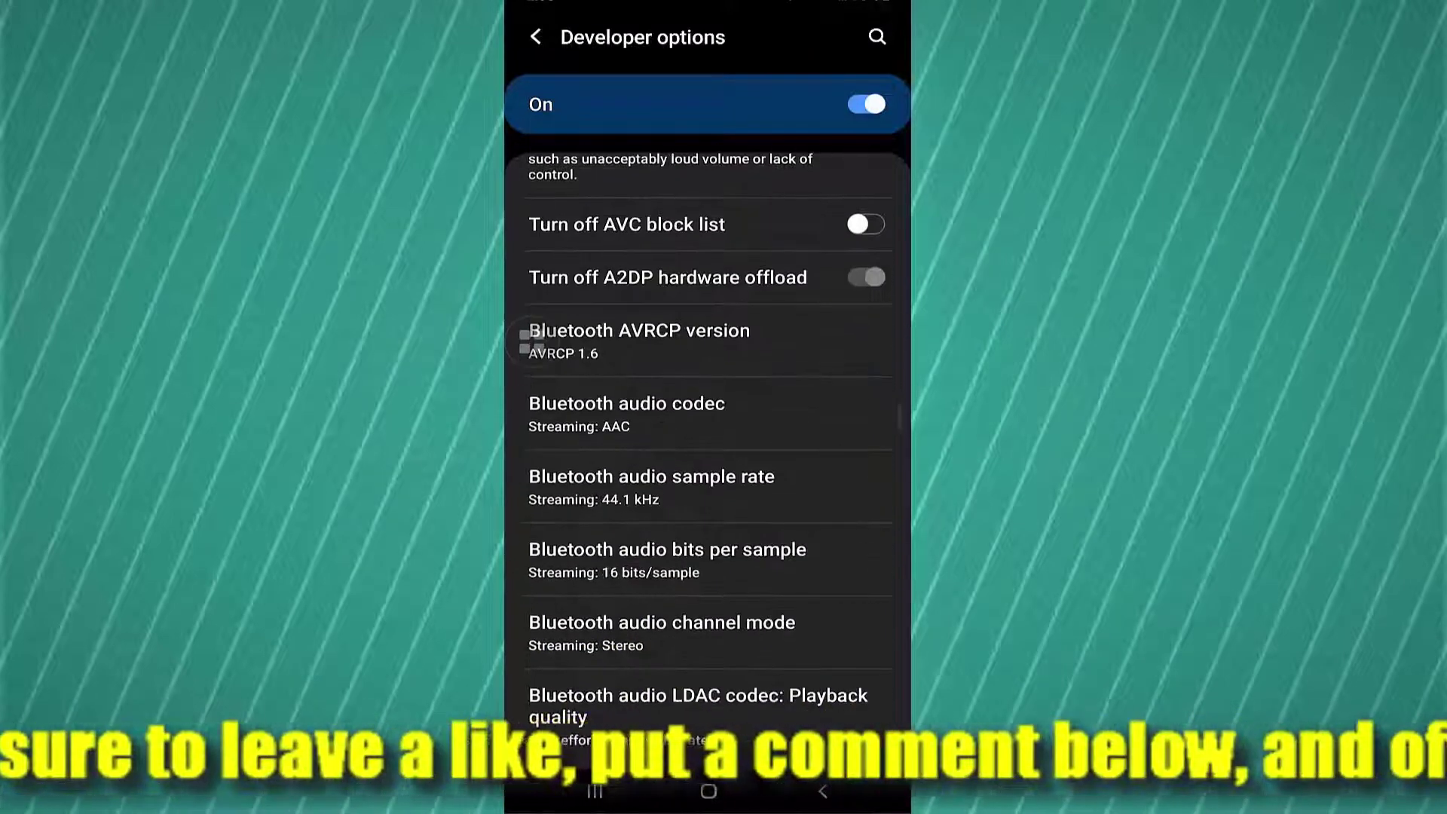
Set Bluetooth AVRCP to 1.6, codec to AAC, and sample rate to 96.0 kHz
{"action": "left_click", "coordinate": [532, 339]}
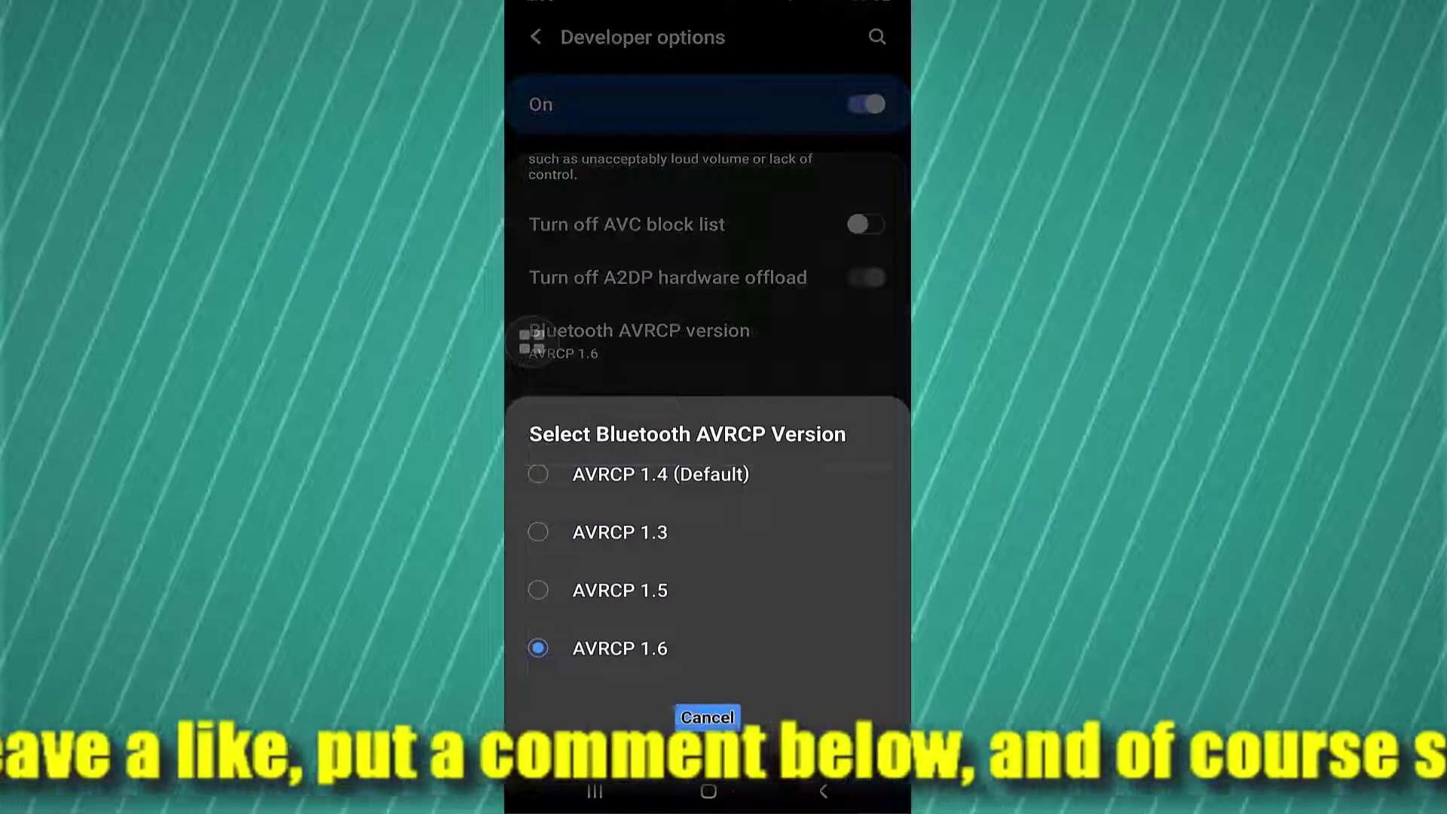
{"action": "left_click", "coordinate": [707, 718]}
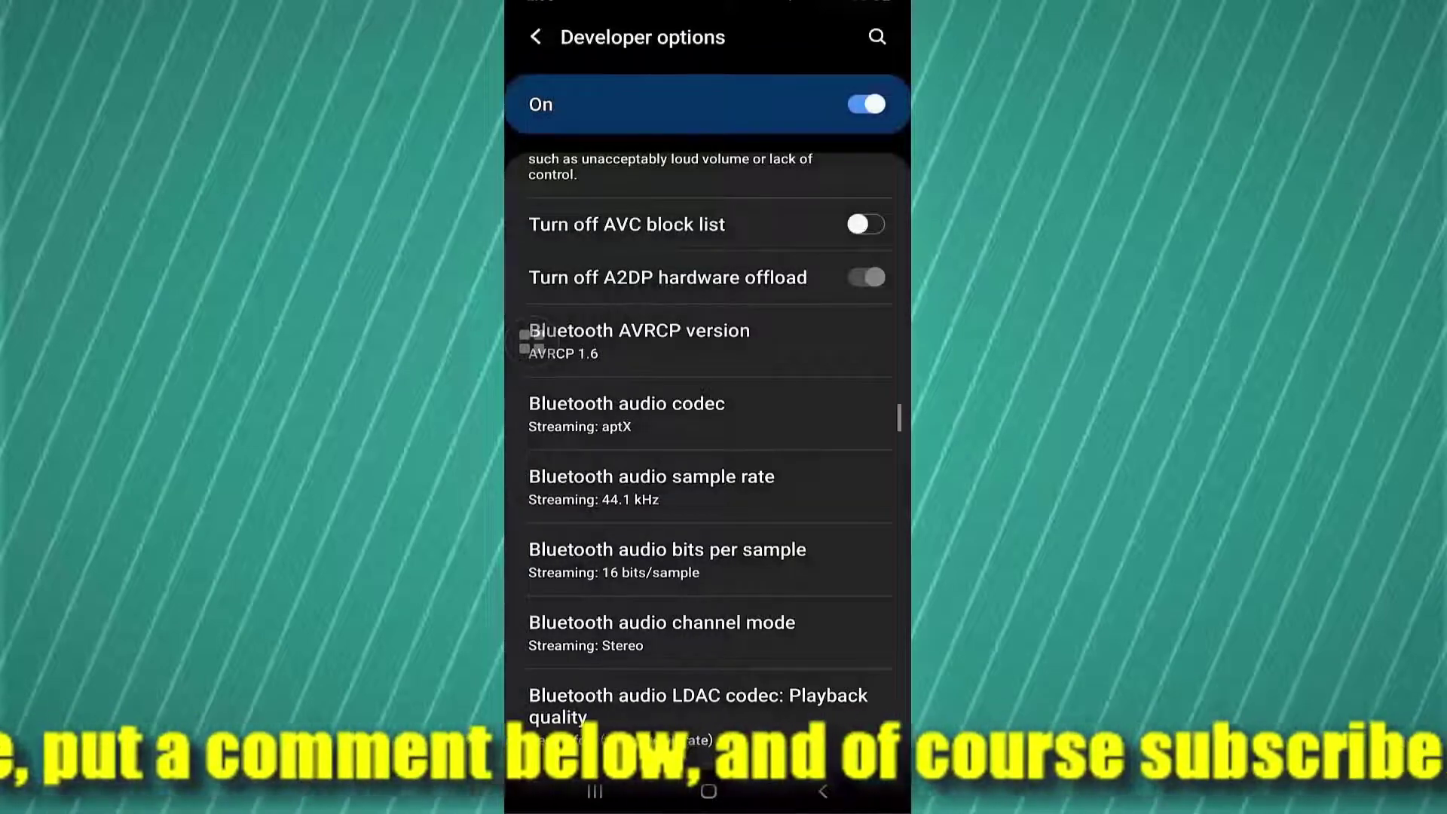
{"action": "left_click", "coordinate": [627, 414]}
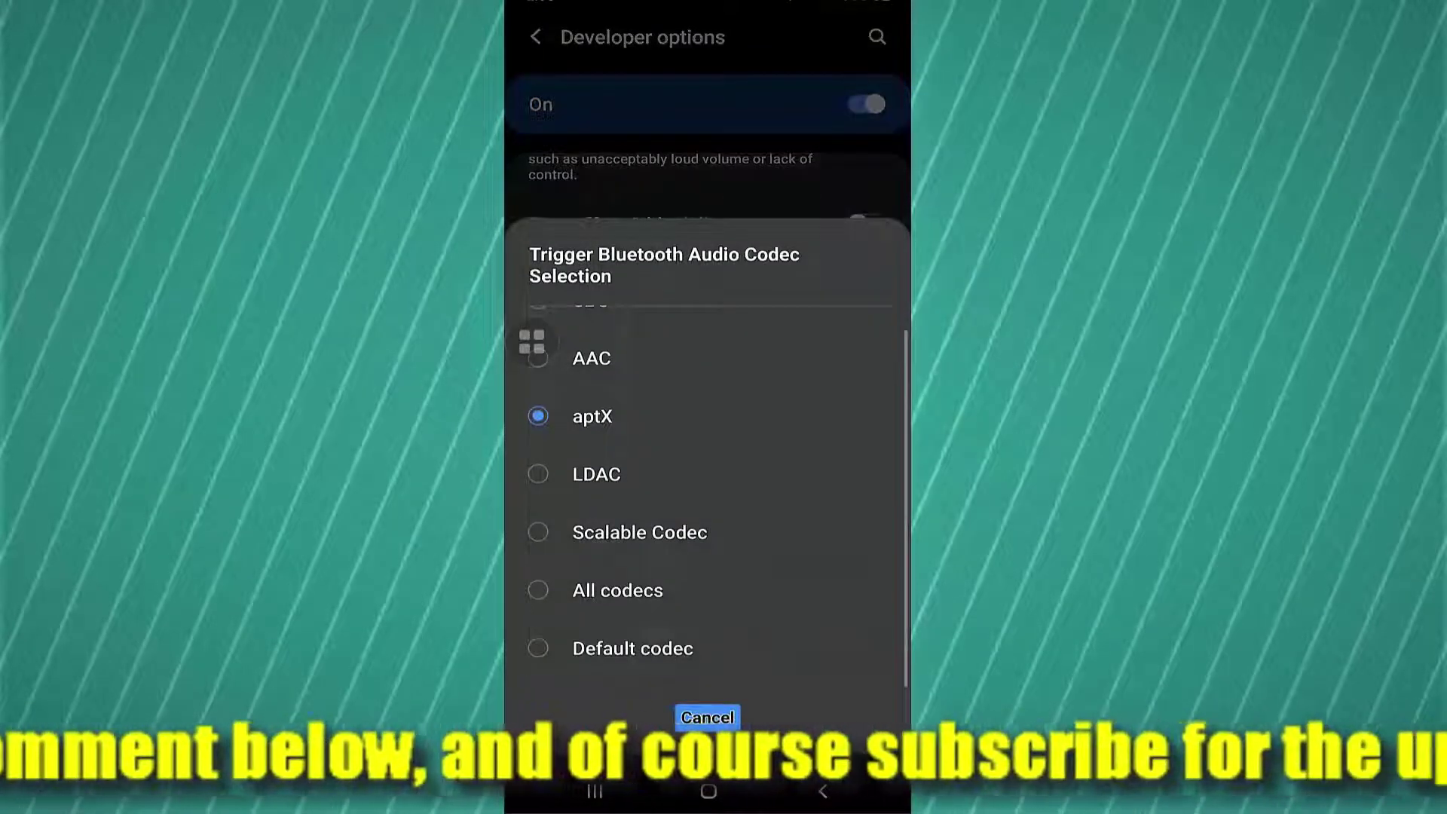
{"action": "scroll", "coordinate": [531, 341], "scroll_direction": "up", "scroll_amount": 1}
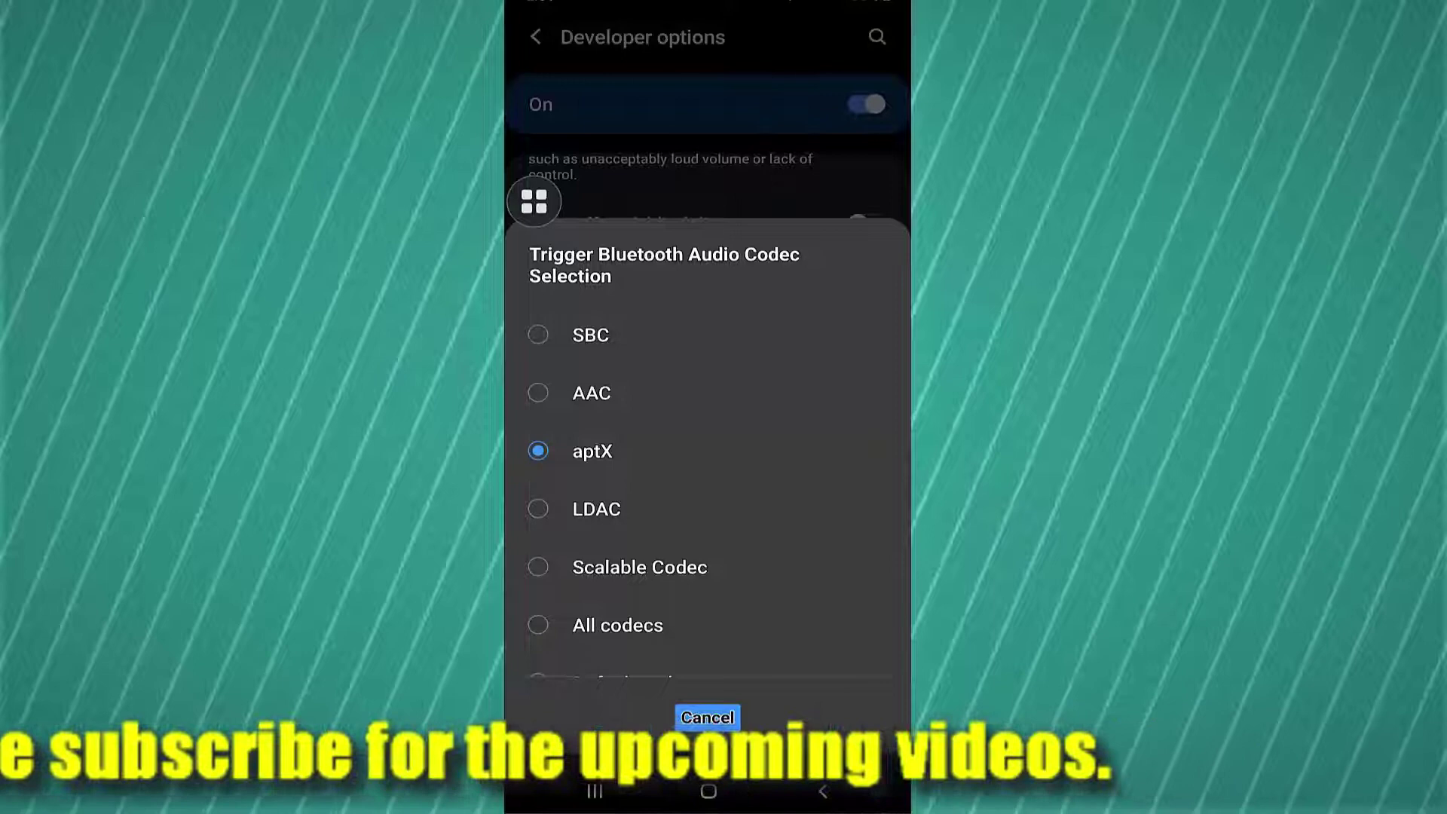
{"action": "left_click", "coordinate": [708, 719]}
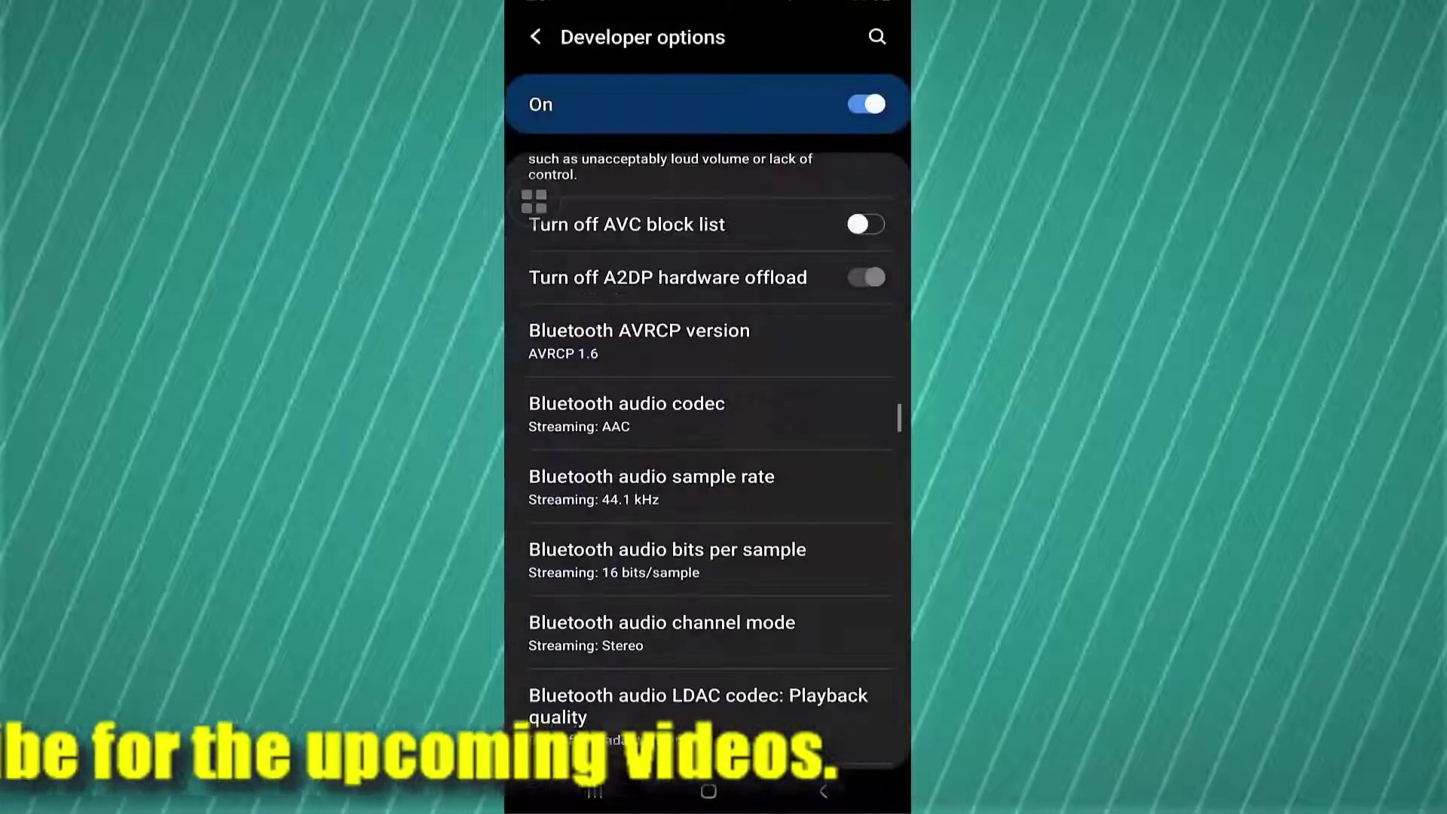
{"action": "left_click", "coordinate": [652, 486]}
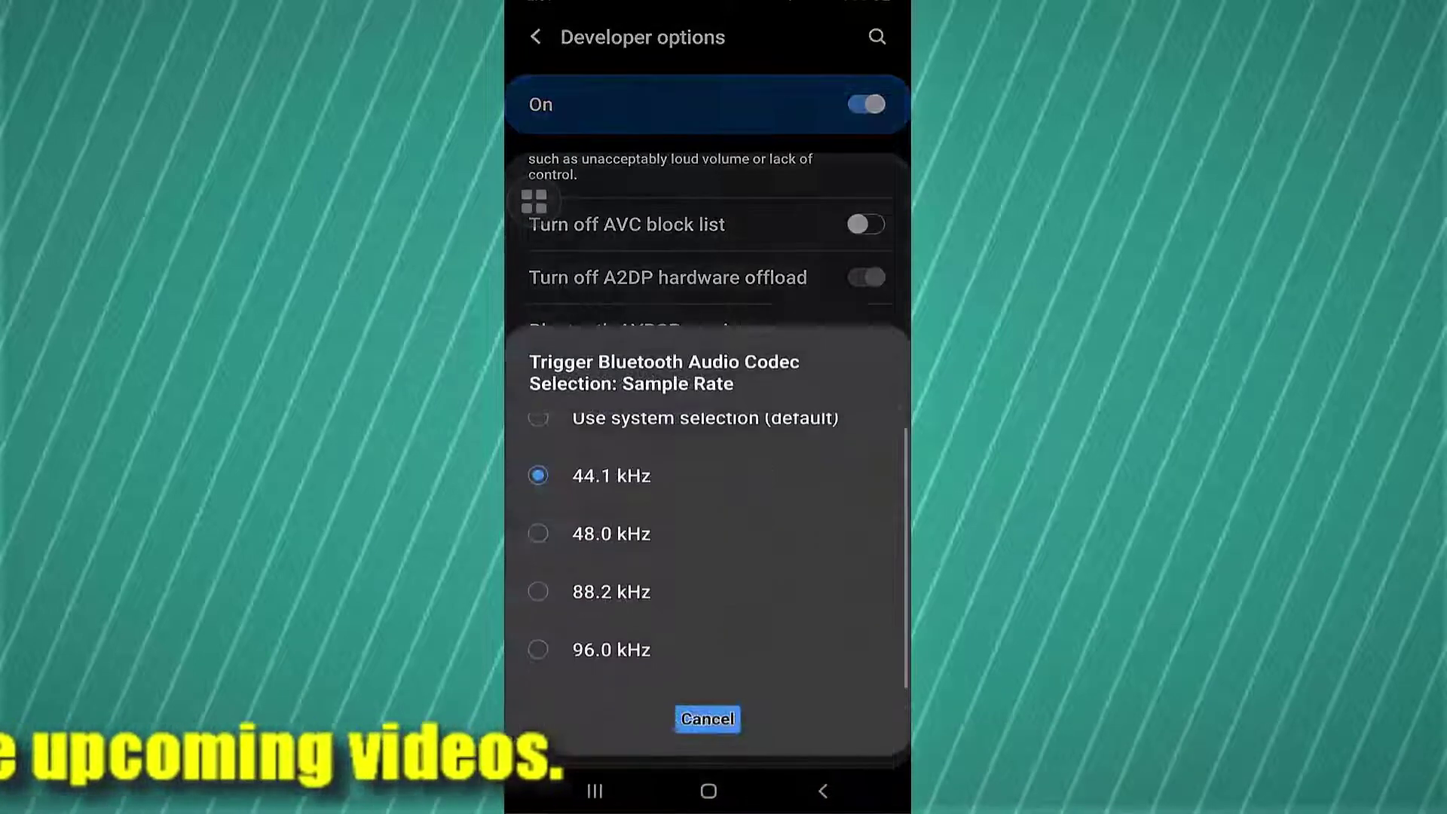
{"action": "left_click", "coordinate": [610, 647]}
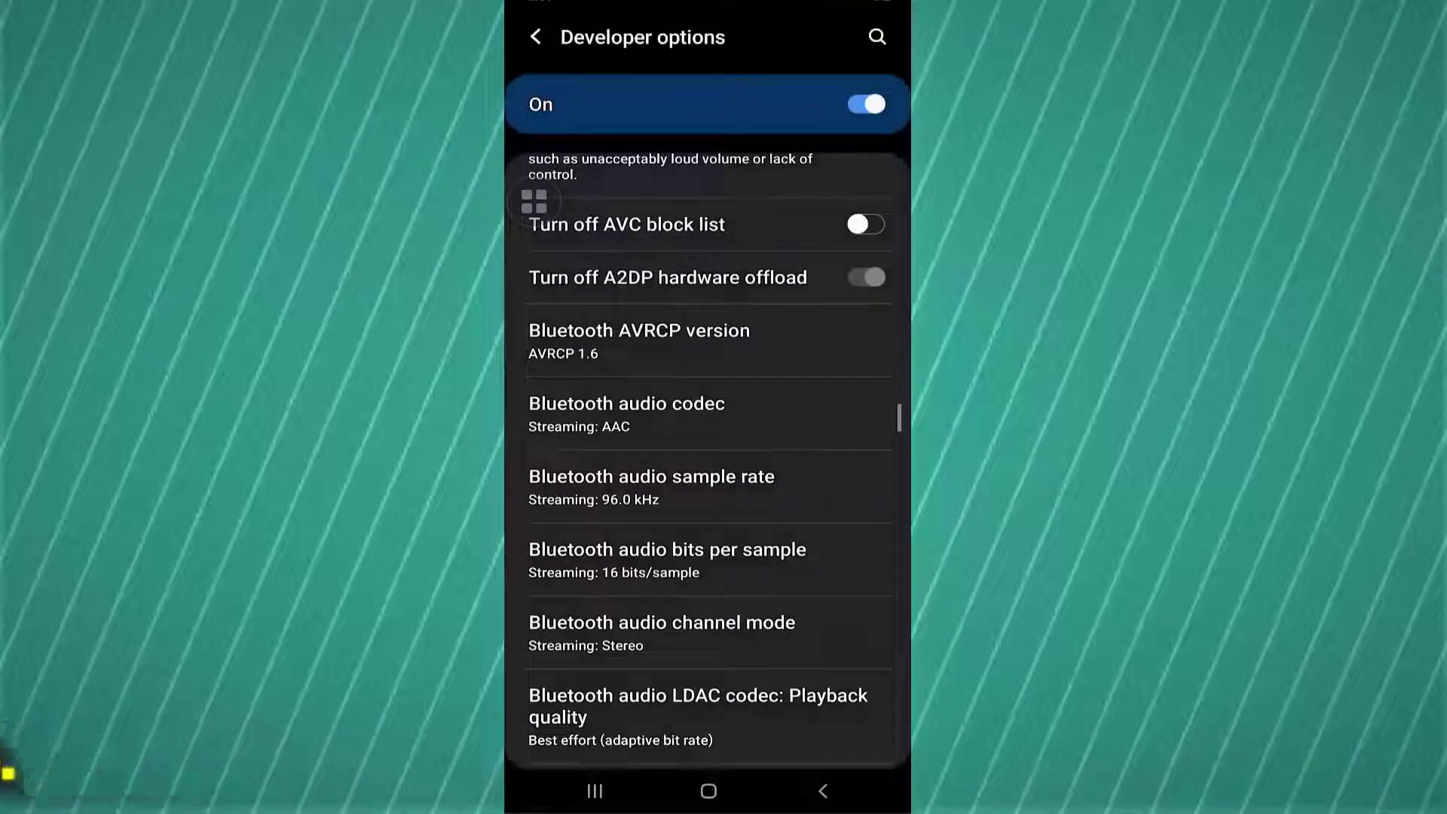
Set 32 bits/sample, Stereo channel mode, and LDAC Optimised for Audio Quality
{"action": "left_click", "coordinate": [668, 560]}
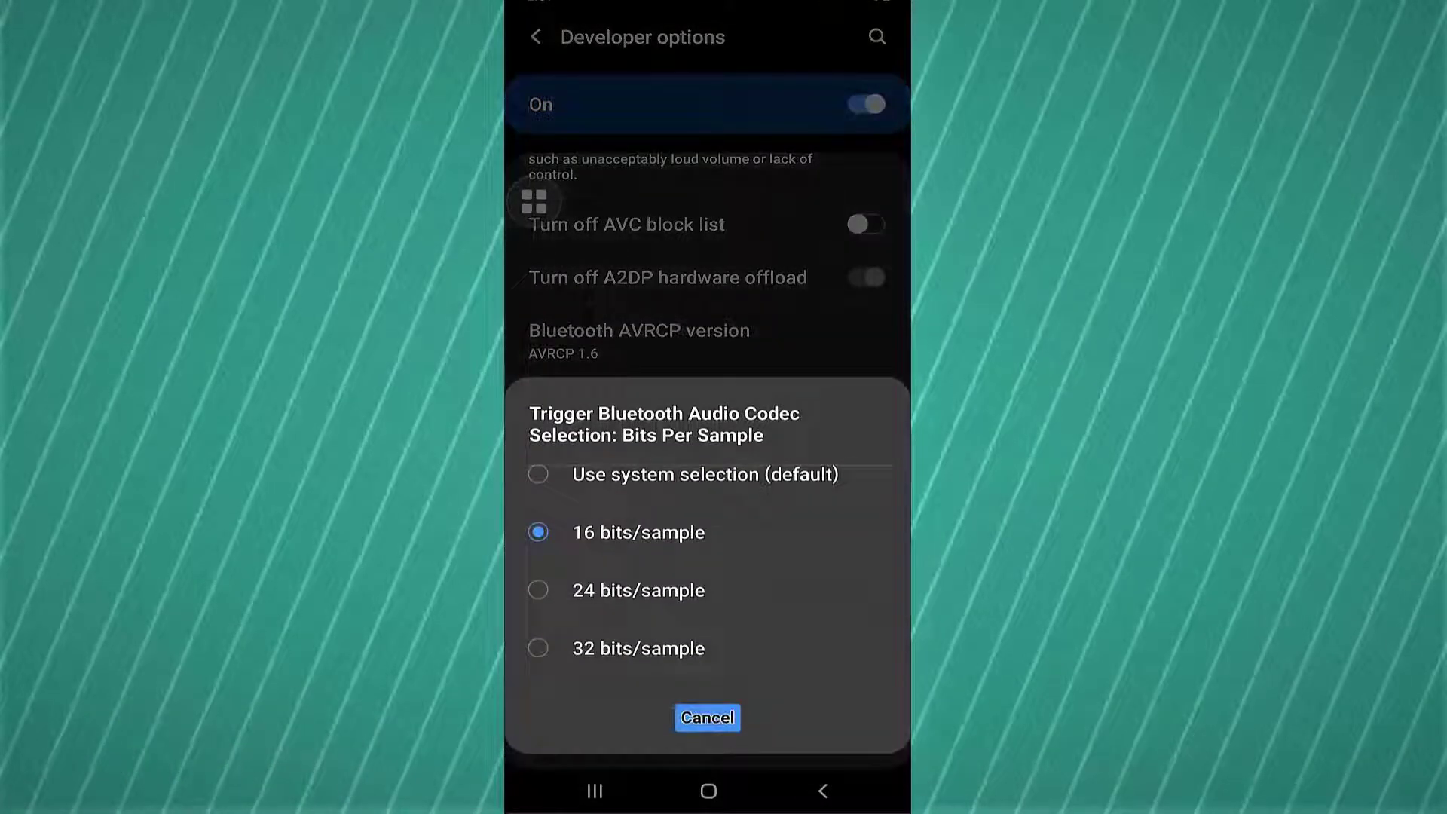
{"action": "left_click", "coordinate": [639, 648]}
{"action": "scroll", "coordinate": [708, 458], "scroll_direction": "down", "scroll_amount": 3}
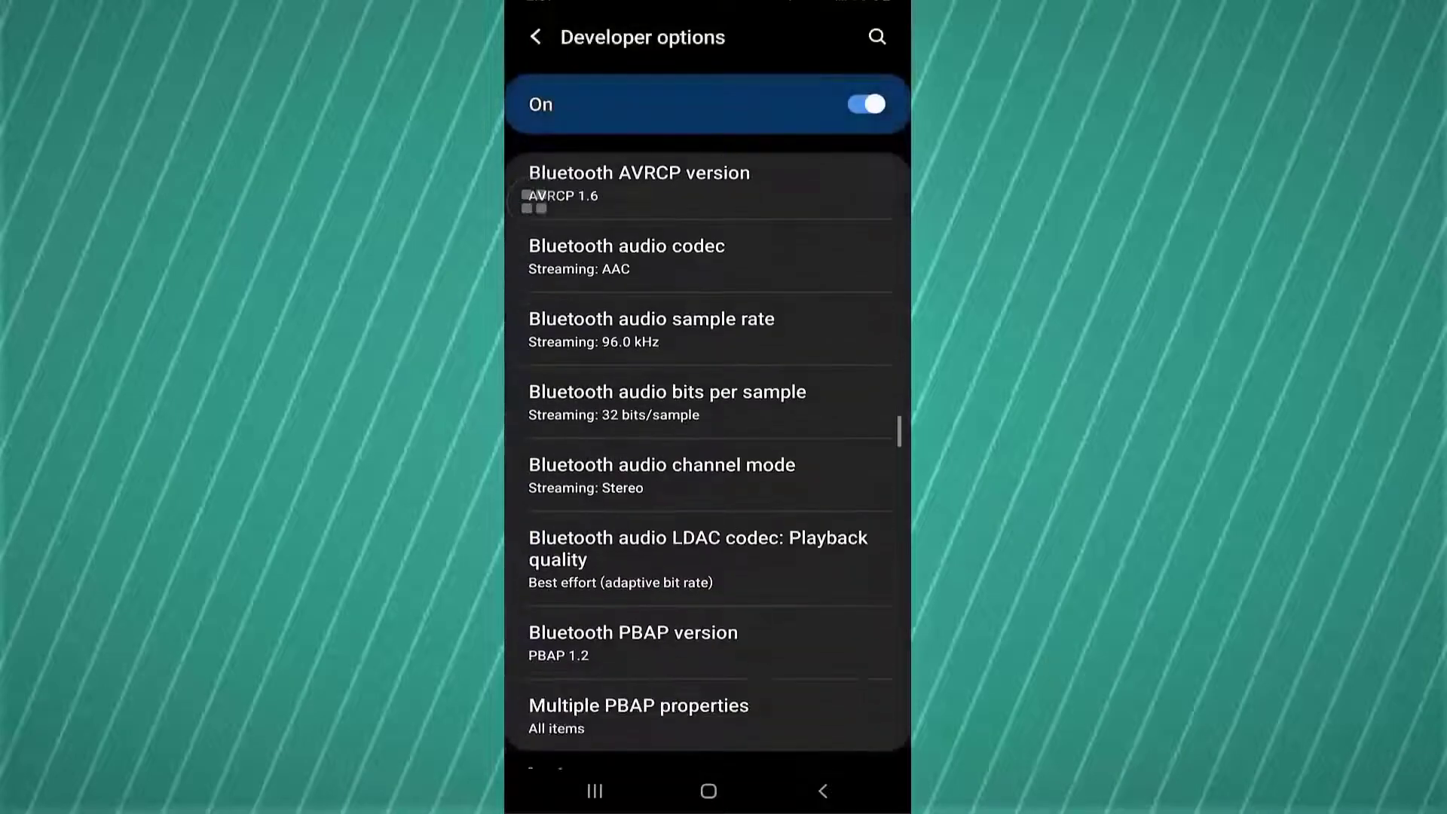
{"action": "left_click", "coordinate": [662, 458]}
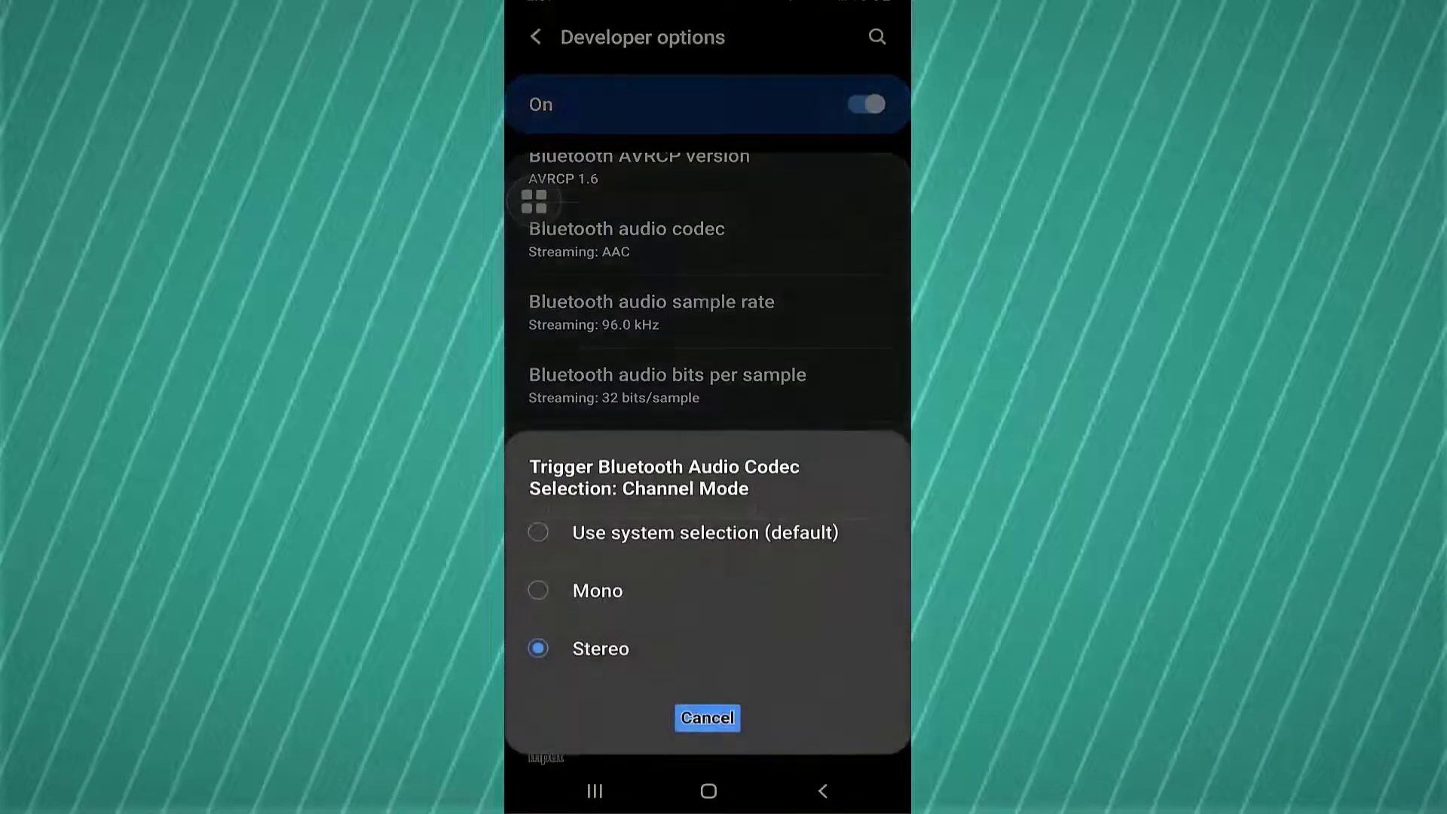
{"action": "left_click", "coordinate": [601, 648]}
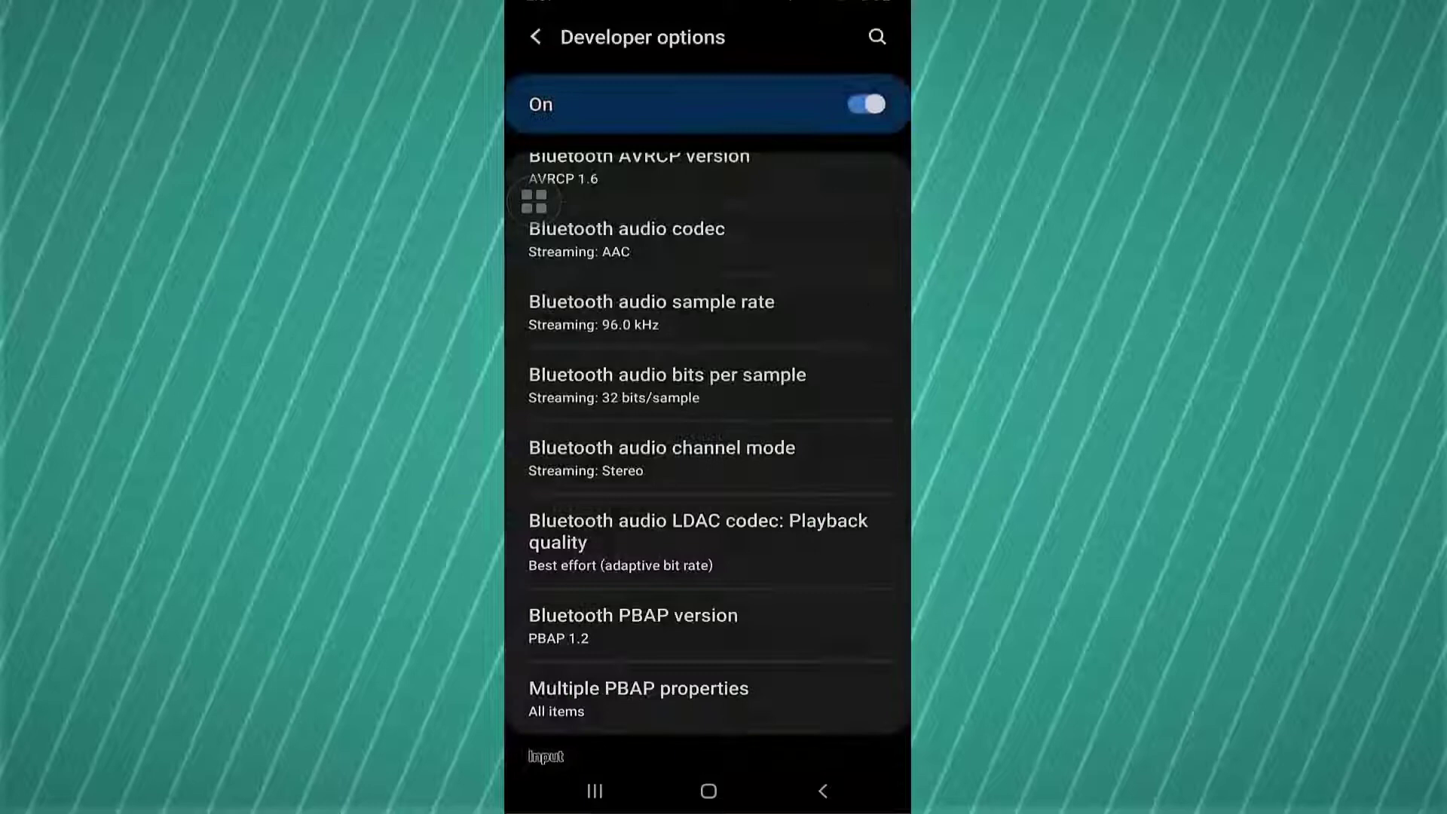
{"action": "scroll", "coordinate": [708, 459], "scroll_direction": "down", "scroll_amount": 2}
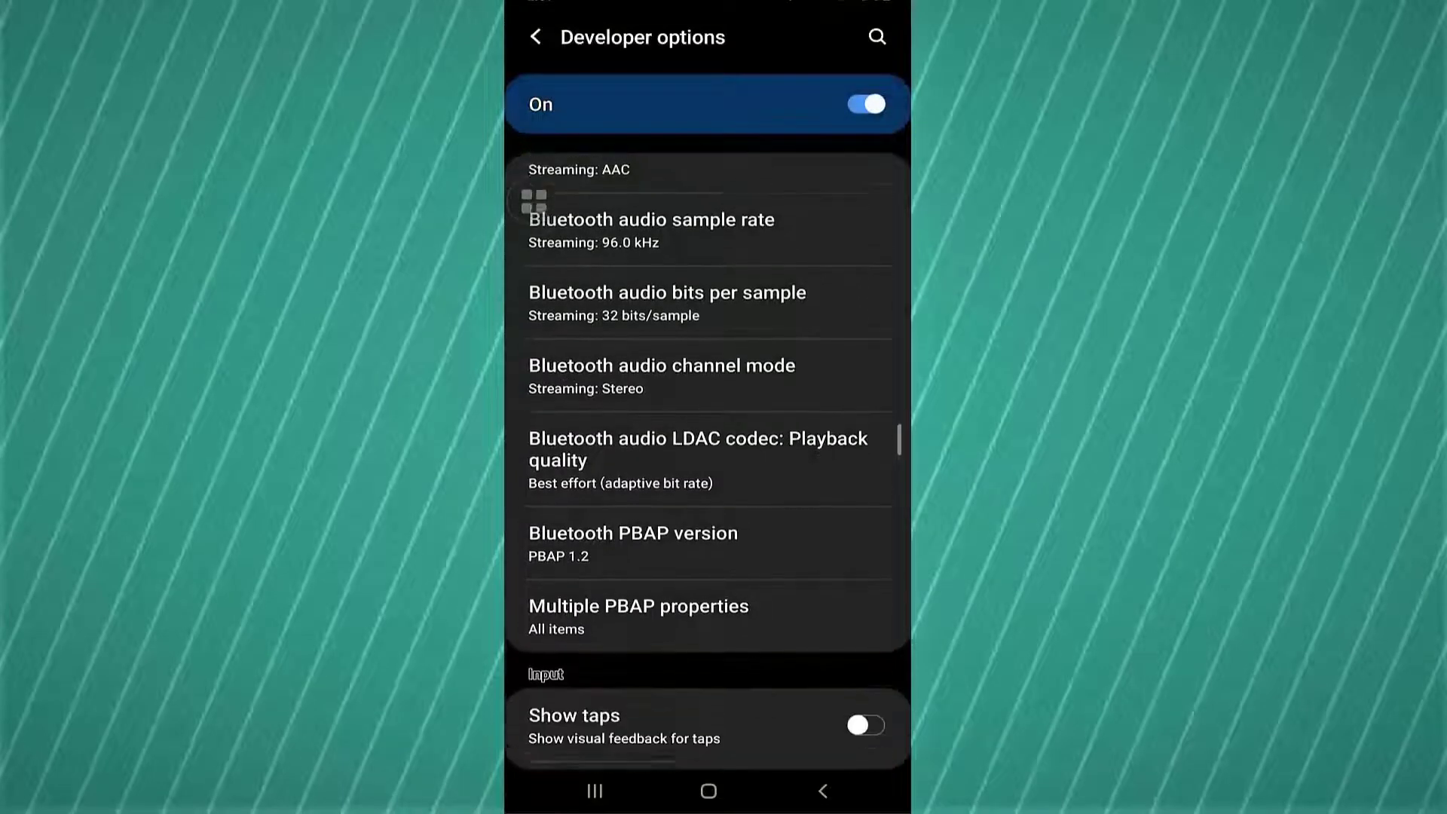
{"action": "left_click", "coordinate": [698, 452]}
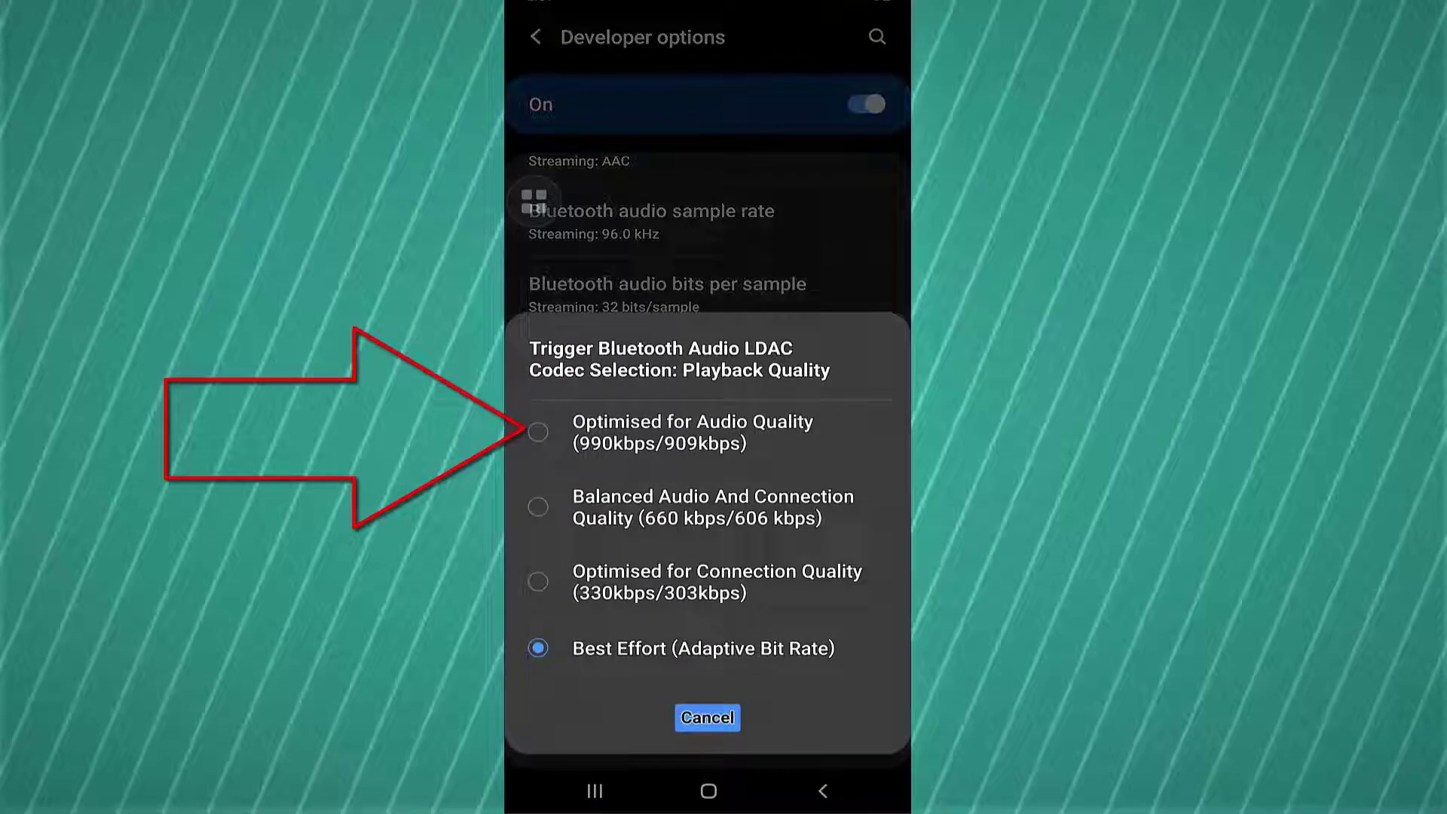
{"action": "left_click", "coordinate": [693, 433]}
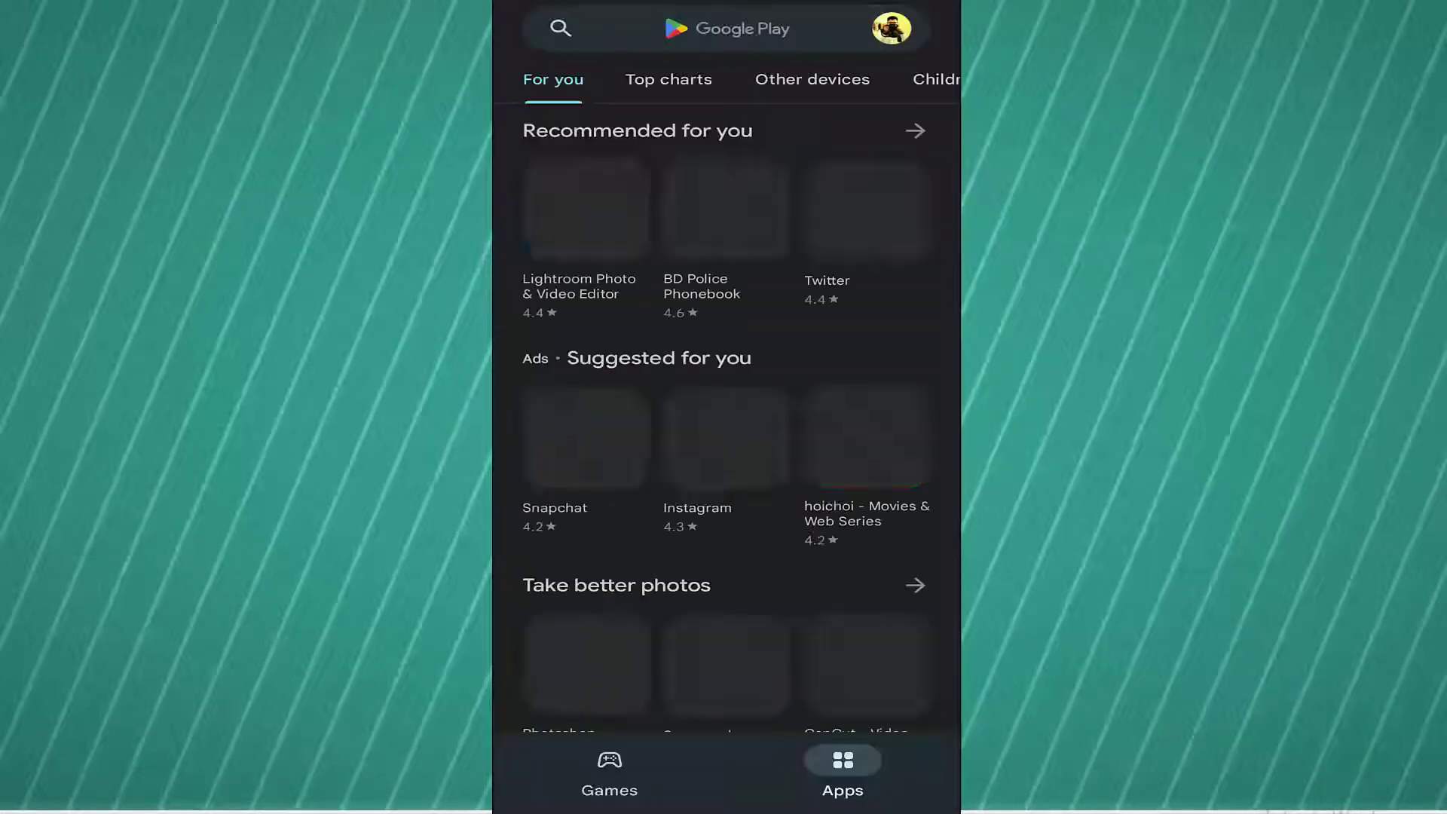
{"action": "type", "text": "a2"}
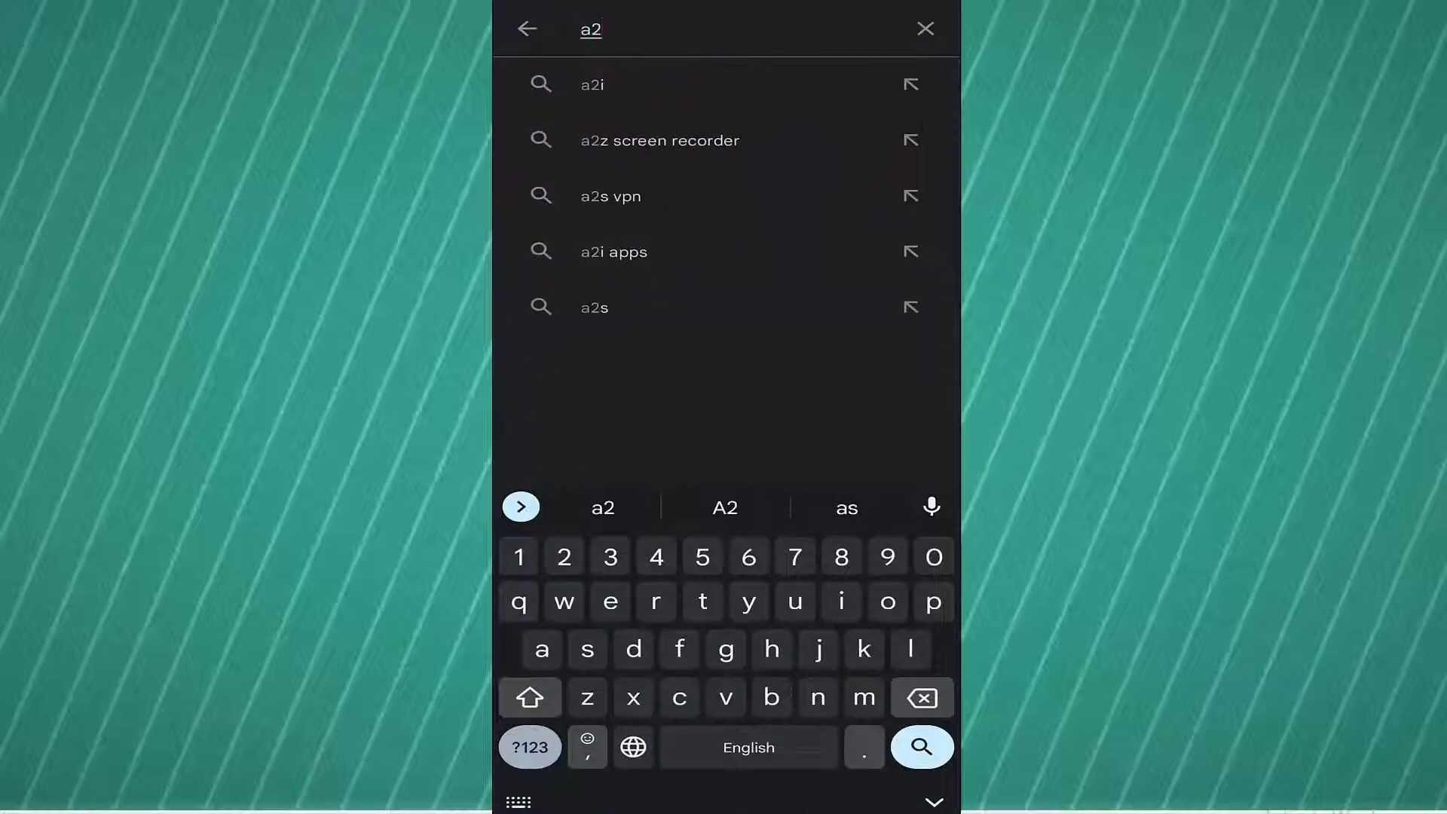
{"action": "type", "text": "dp"}
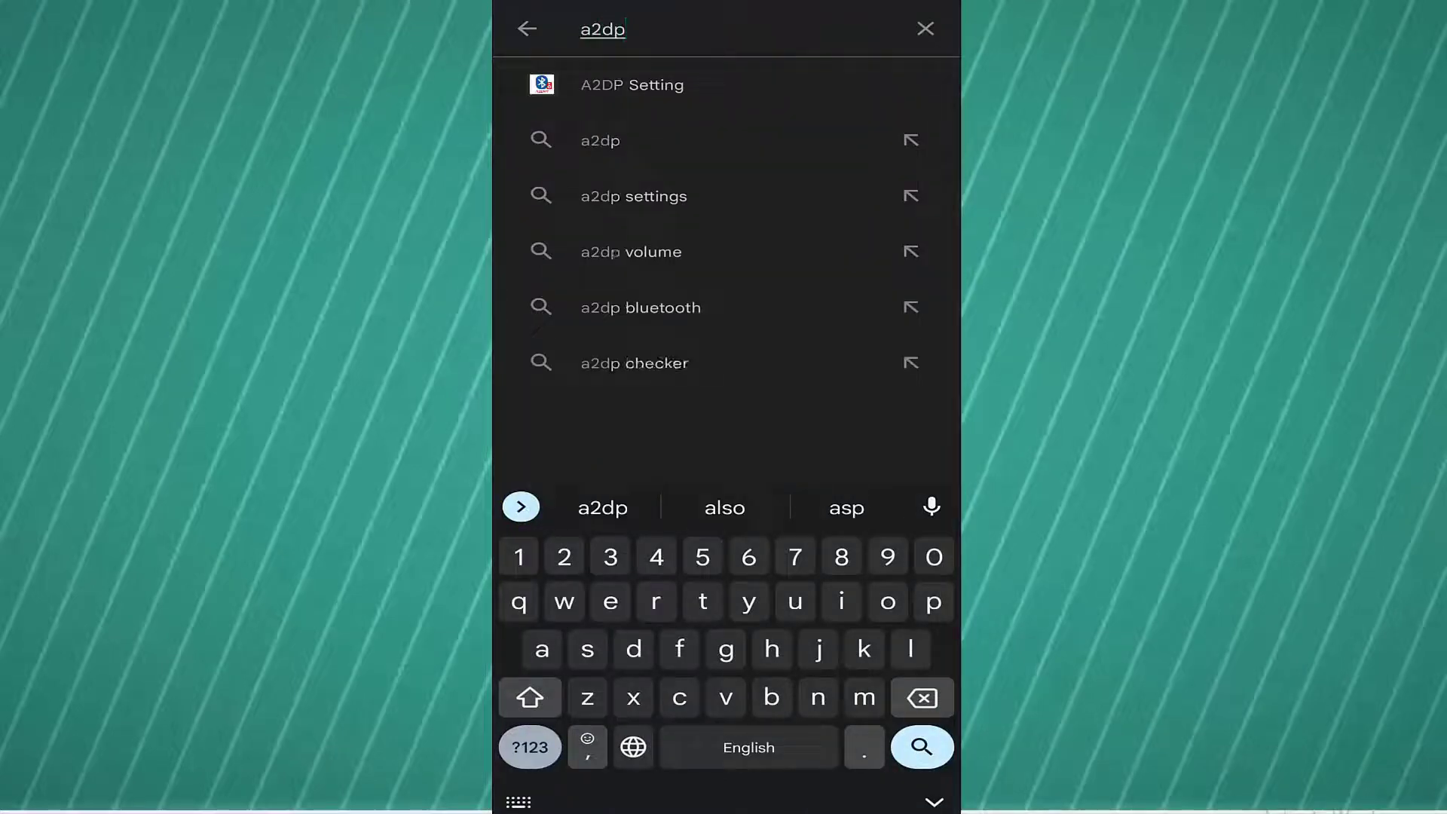
Select the A2DP Setting suggestion to view the Widget7 app's store page
{"action": "left_click", "coordinate": [632, 84]}
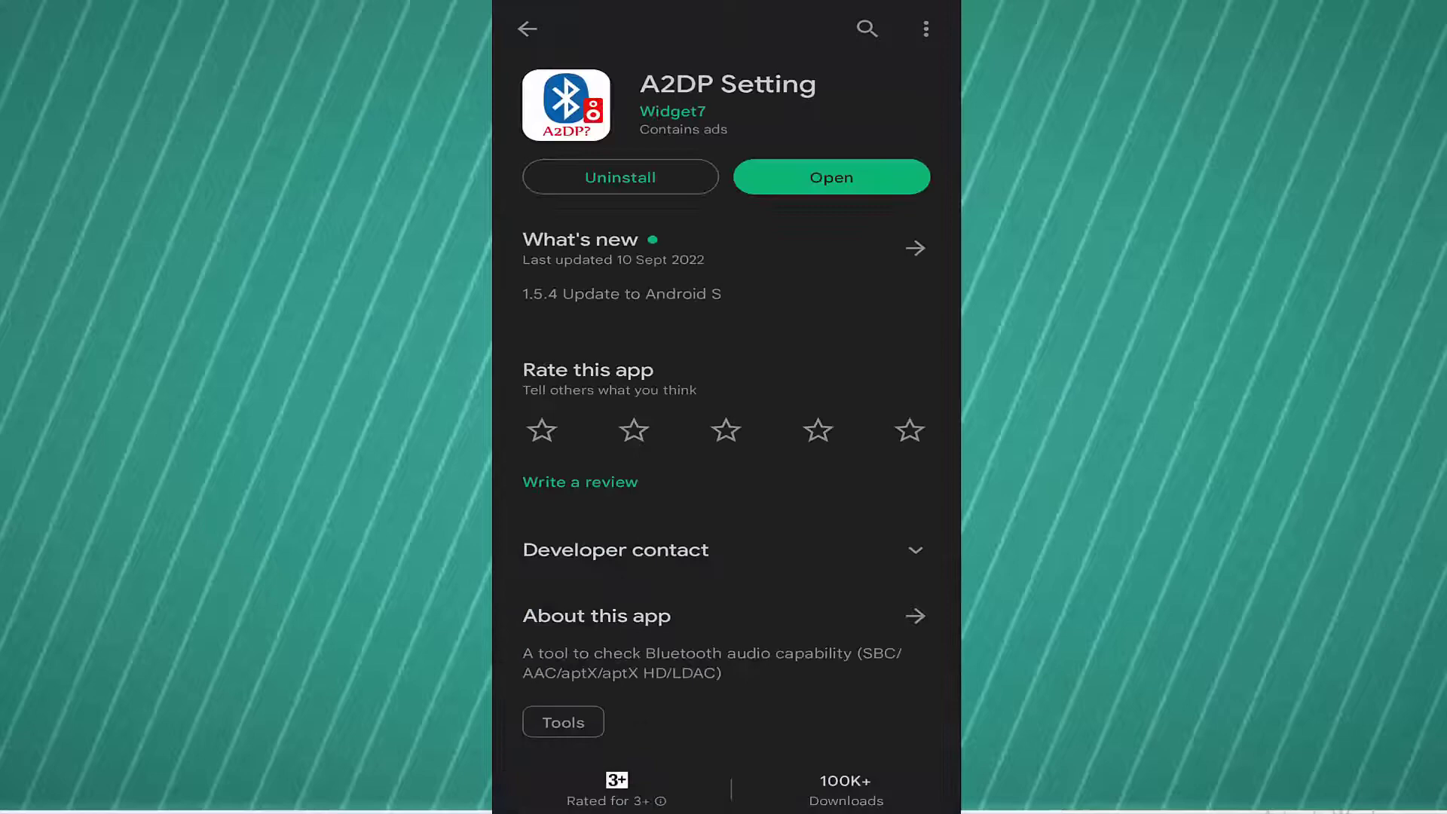